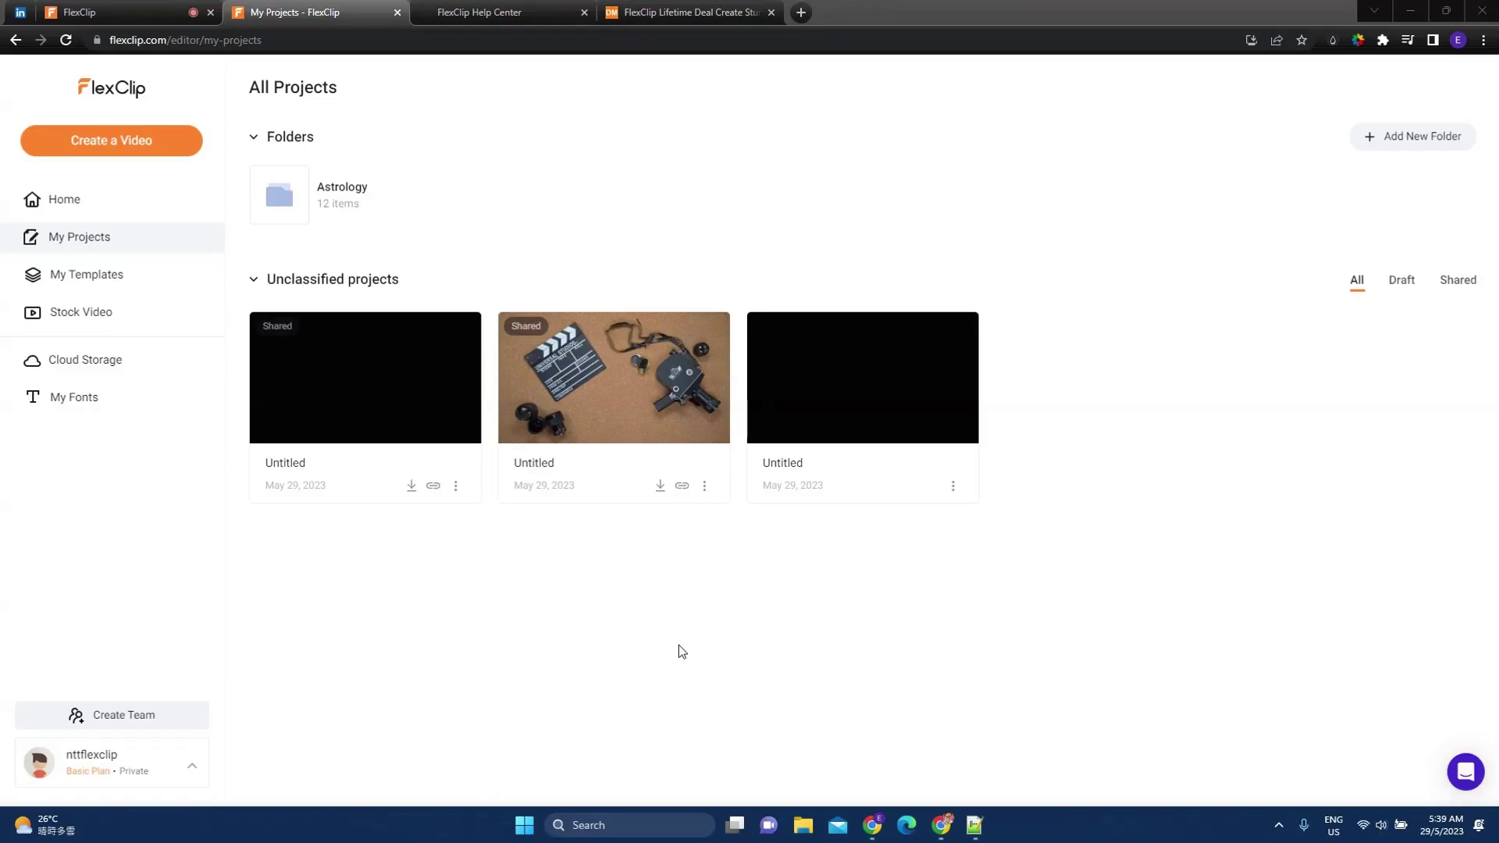
Start a blank 16:9 timeline-mode project and dismiss the Import Media dialog.
click(148, 145)
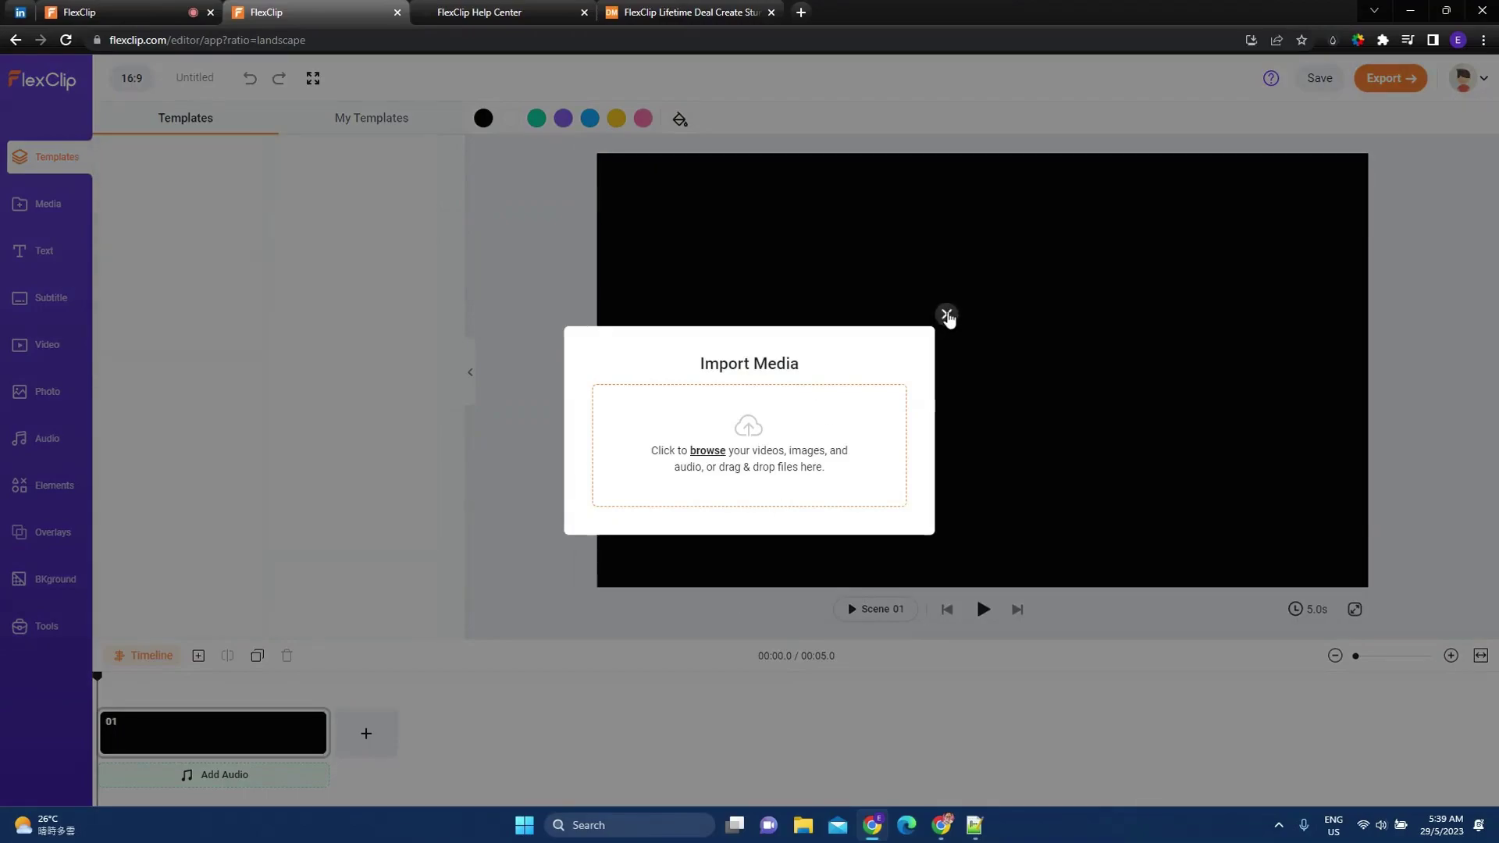
click(946, 315)
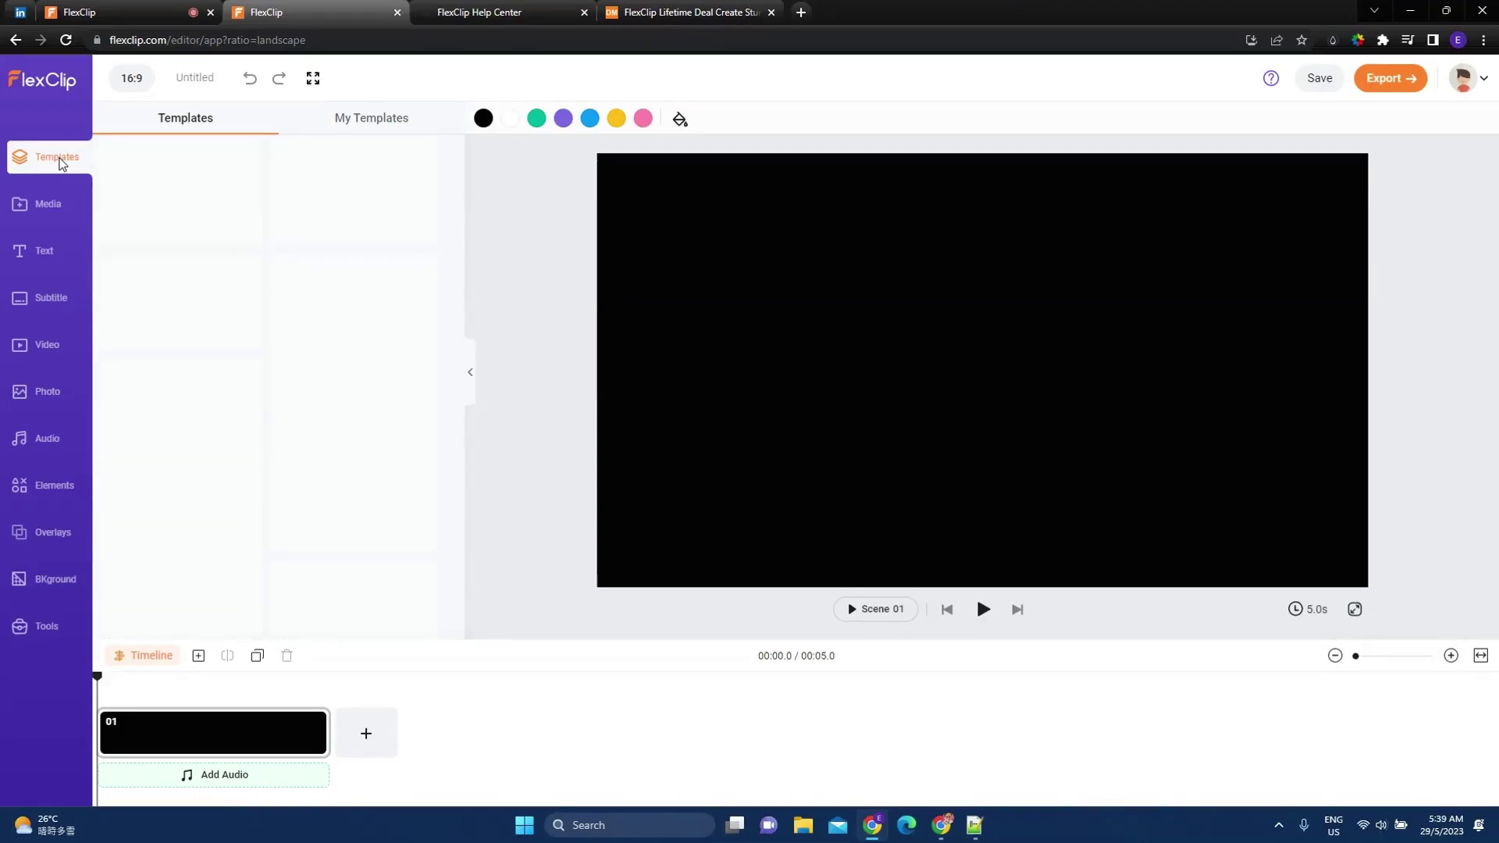
Browse the Media, Text, Subtitle, Video, Photo, Audio, Elements, Overlays, Background and Tools libraries.
click(42, 209)
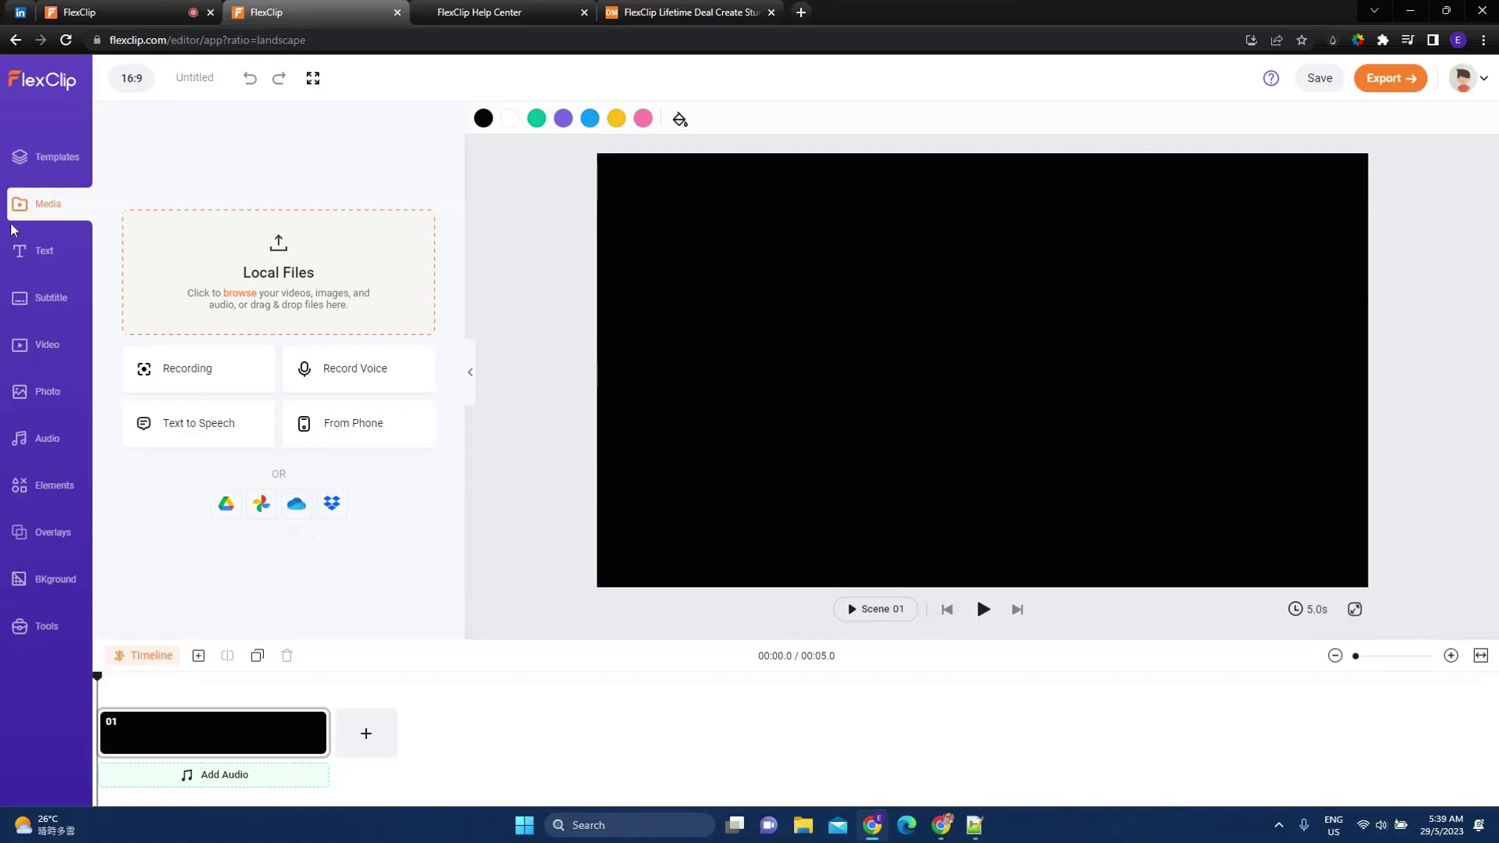
click(54, 258)
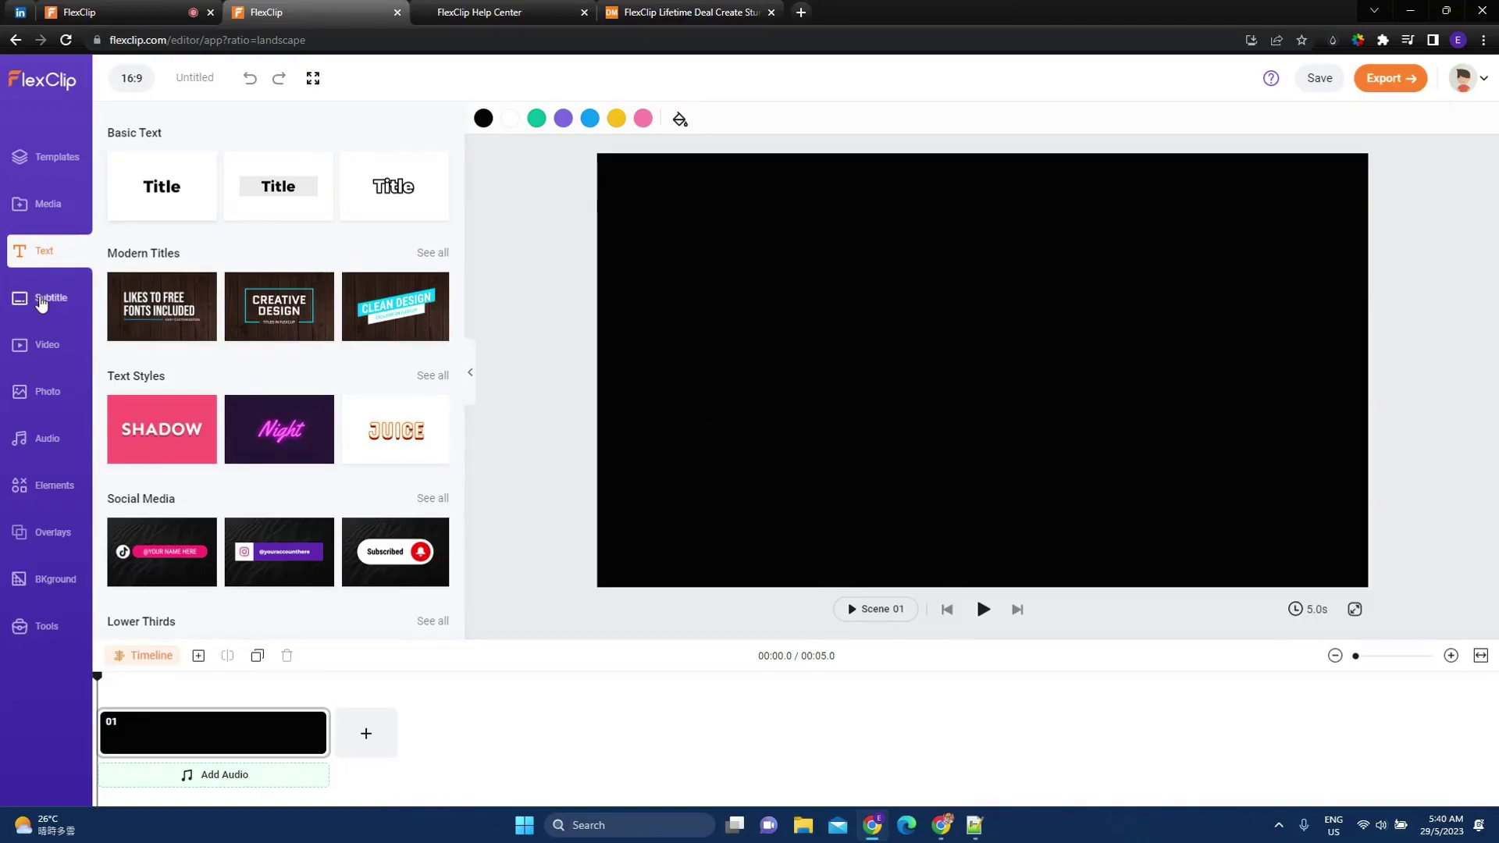
click(42, 304)
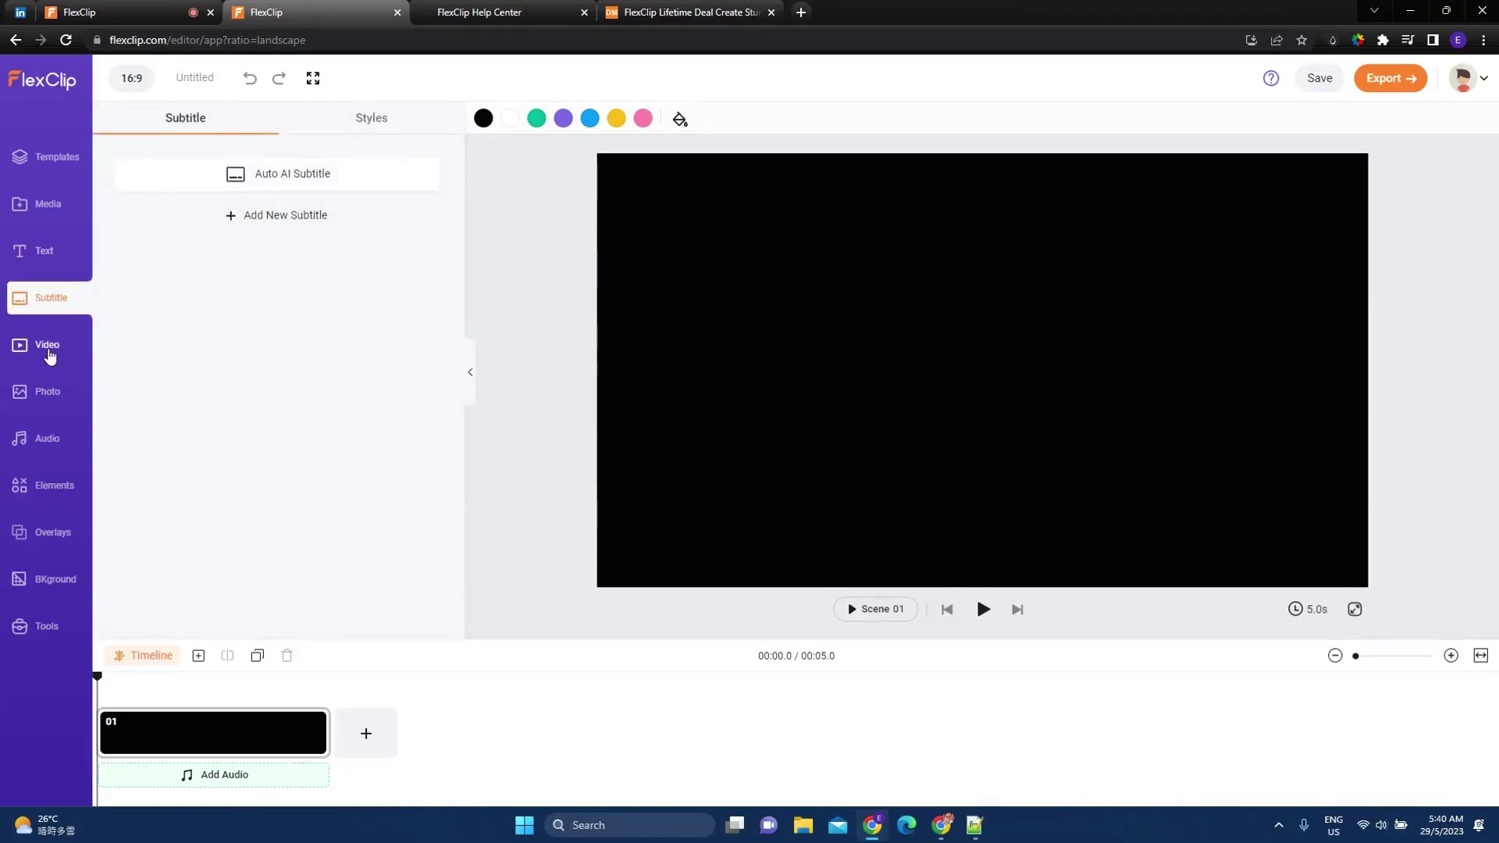
click(47, 348)
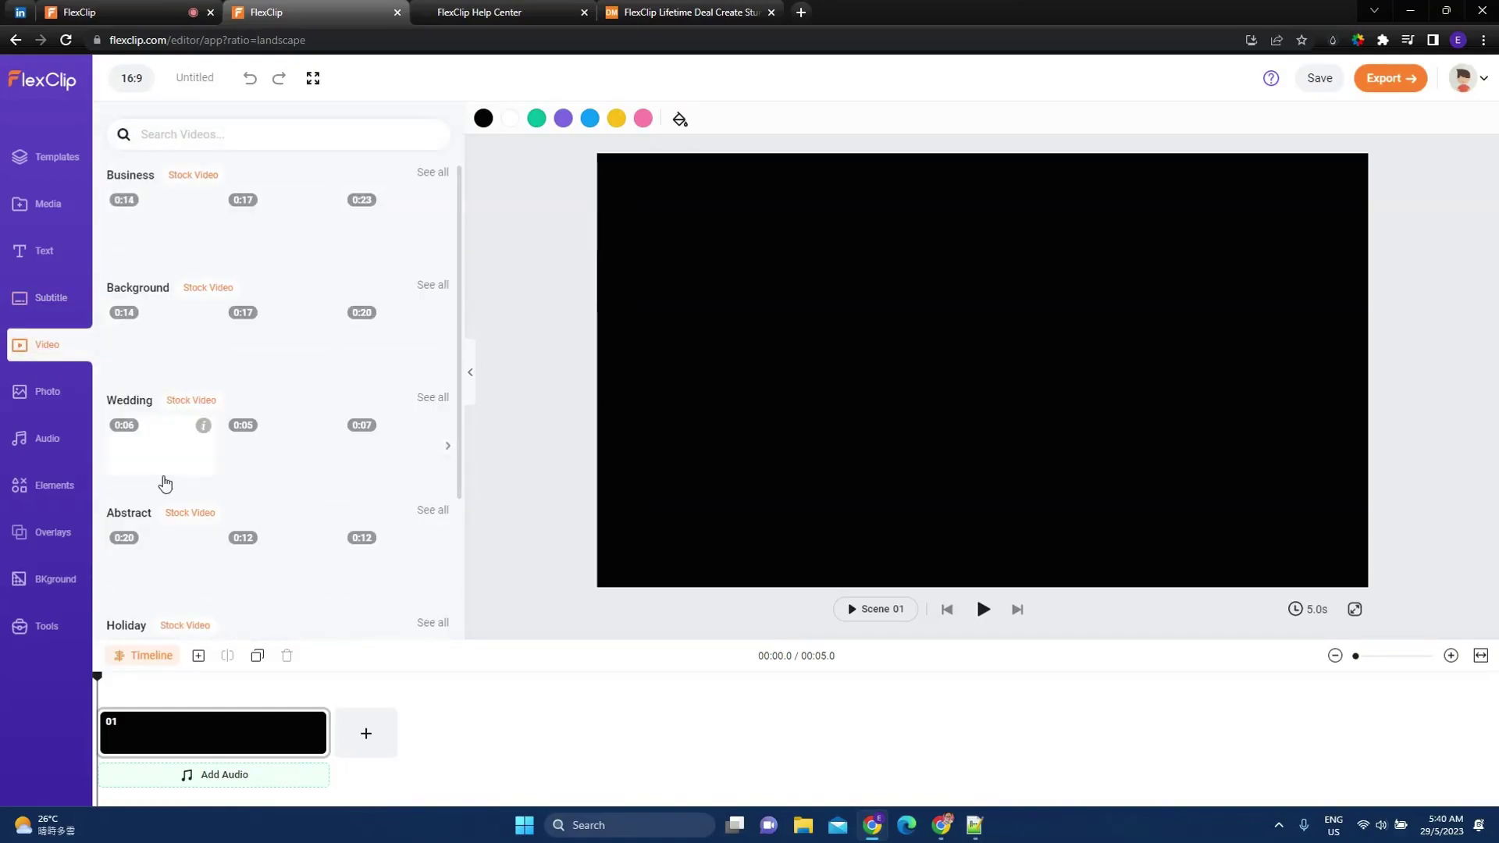
click(47, 392)
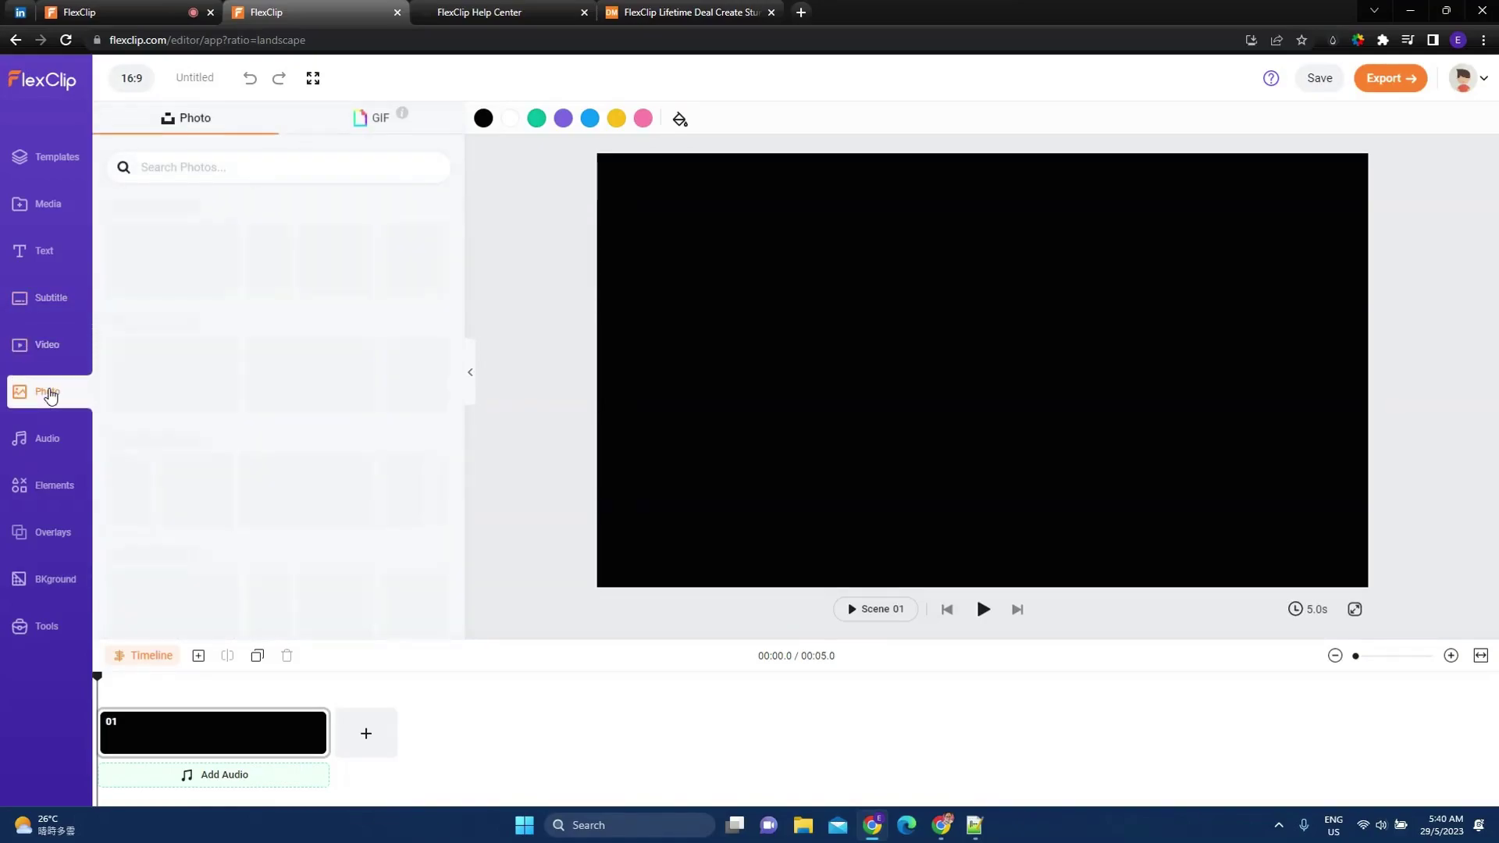
click(43, 442)
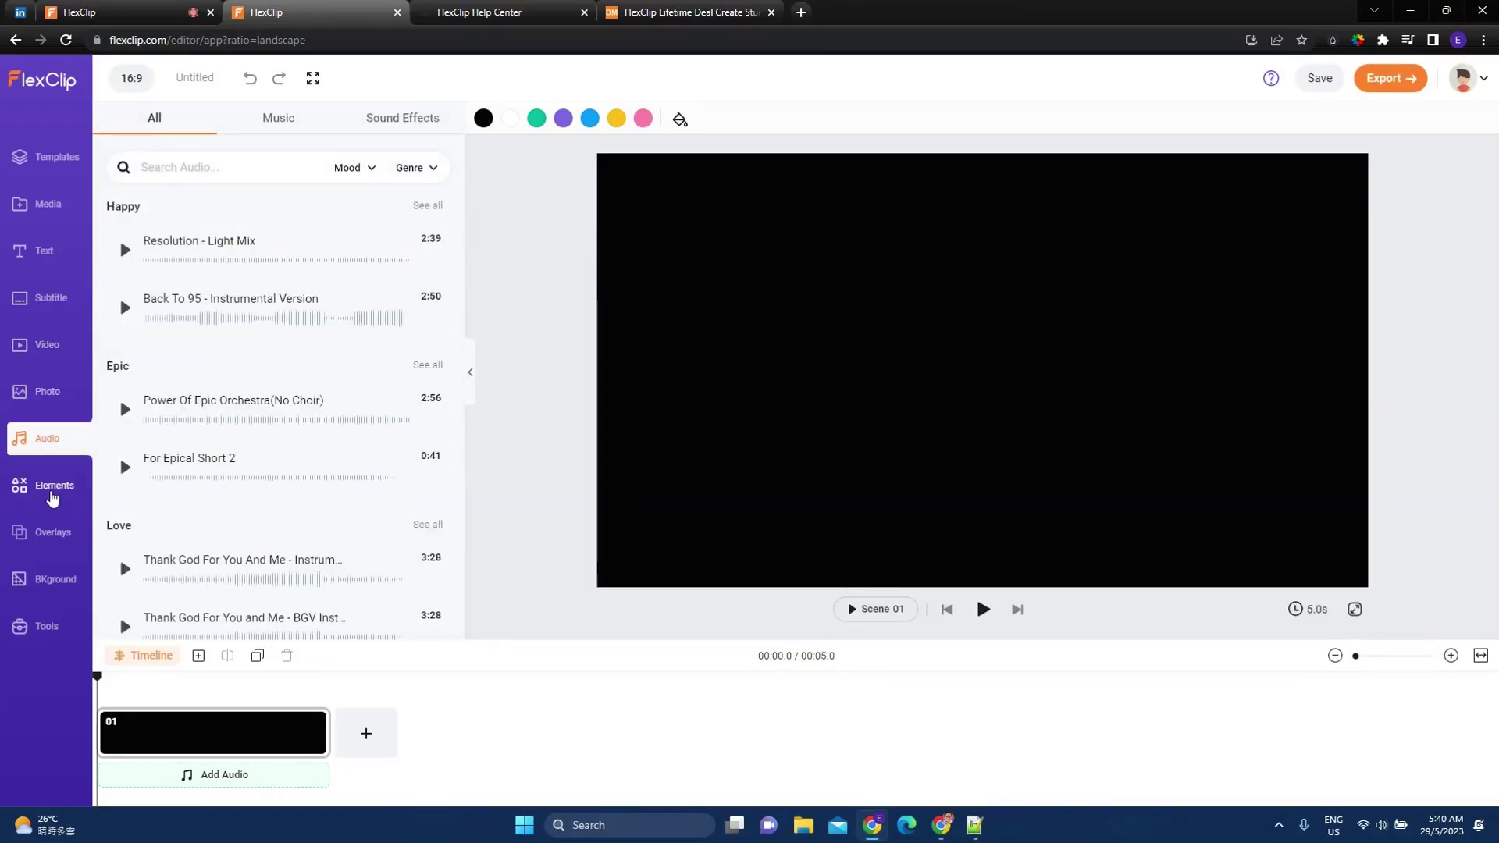
click(52, 493)
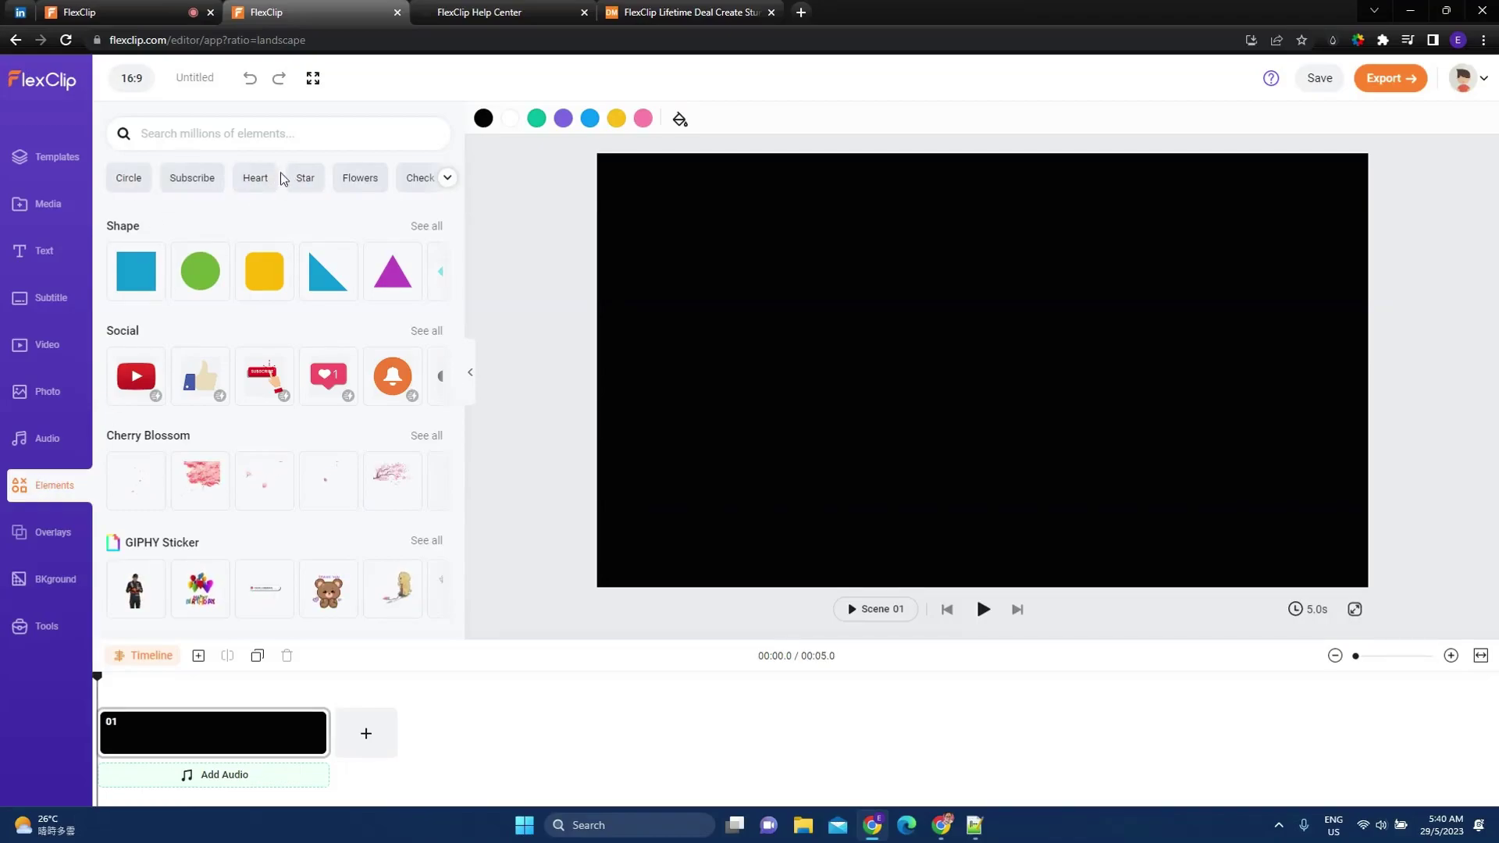
click(47, 529)
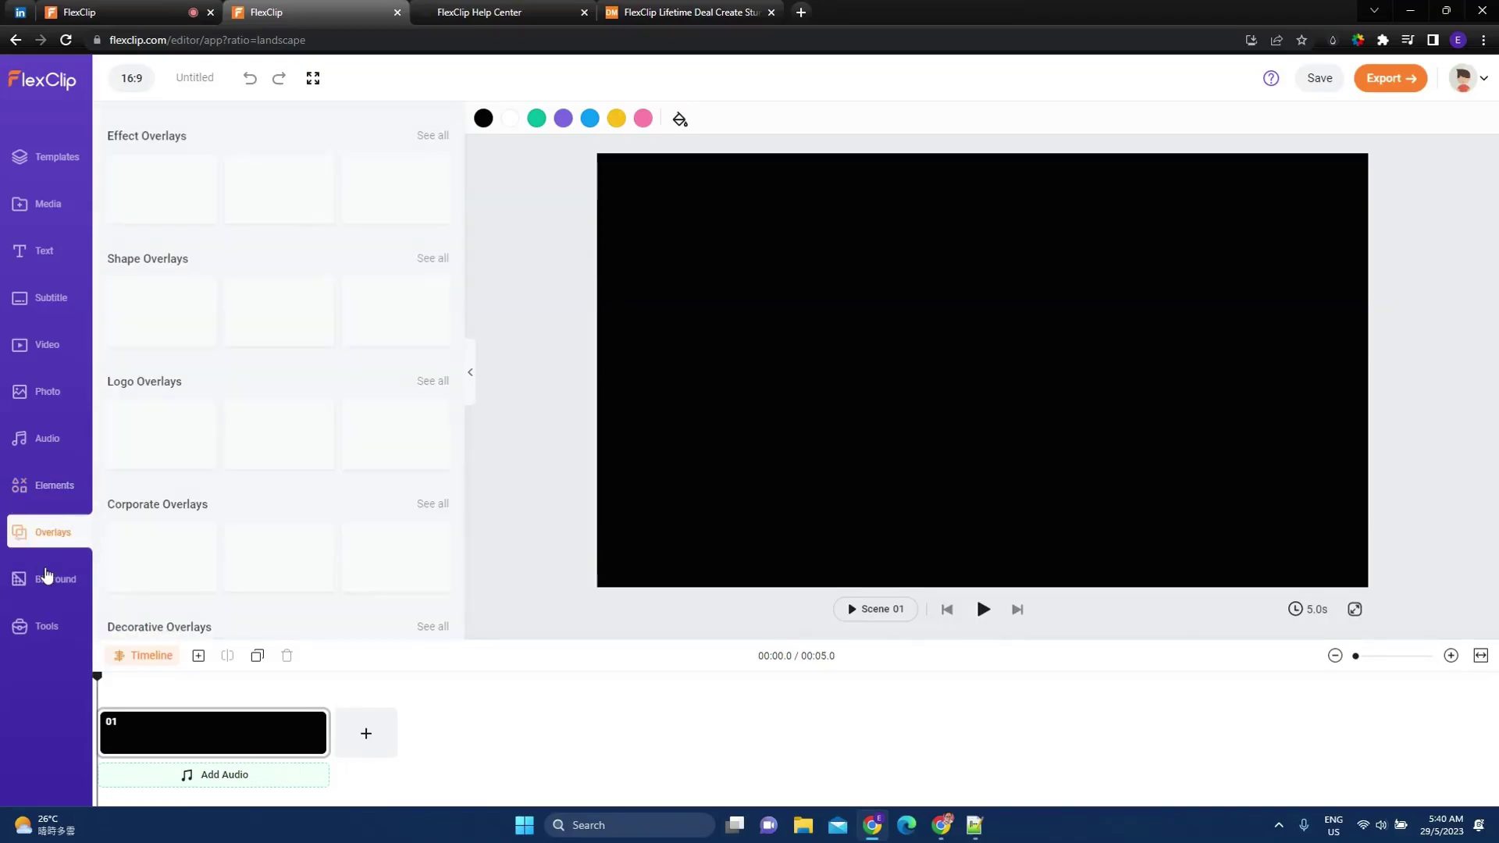
click(48, 578)
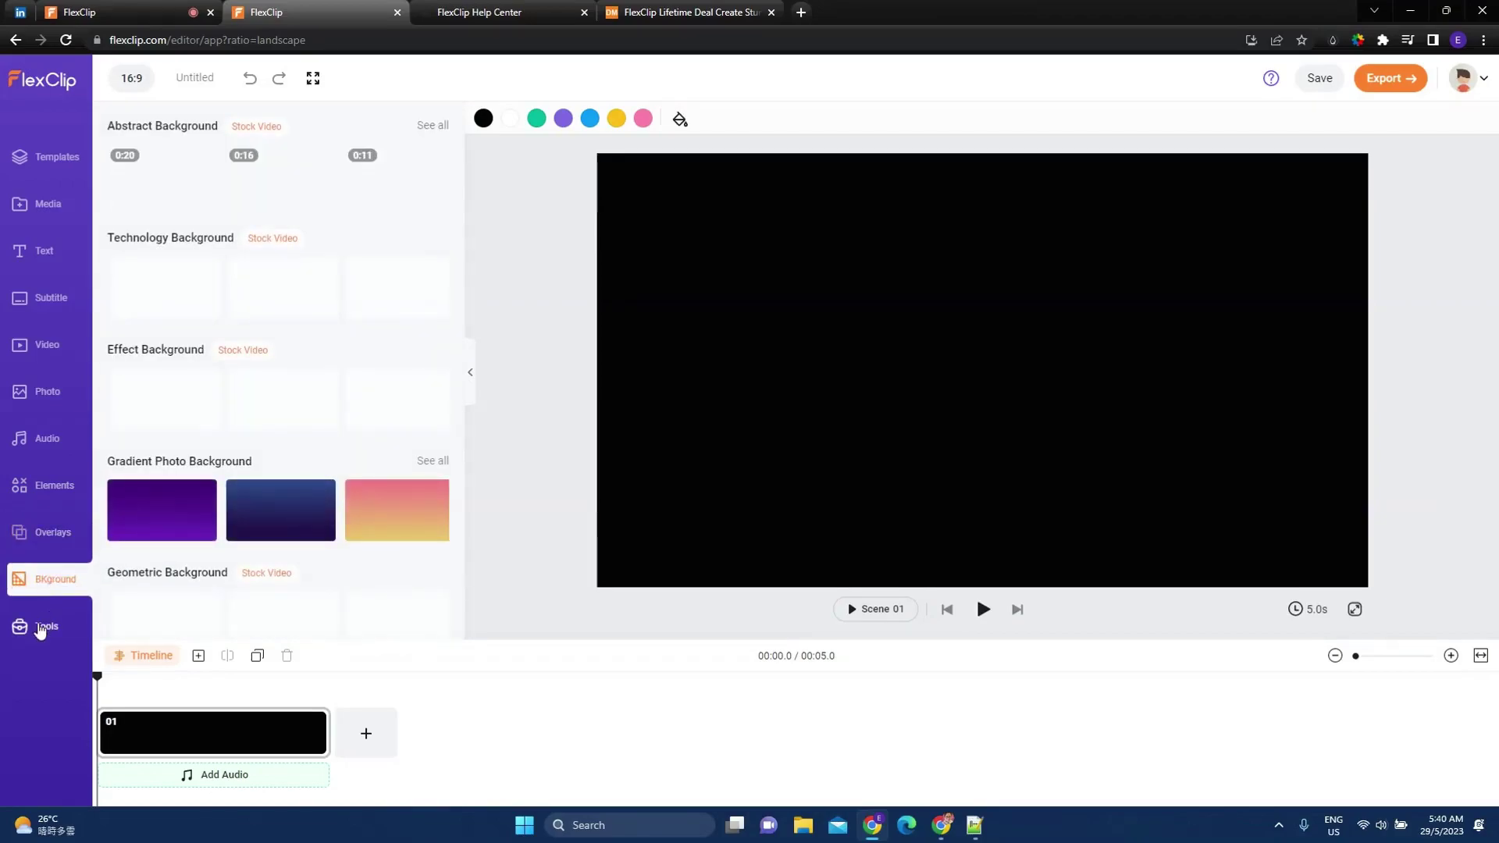
click(41, 629)
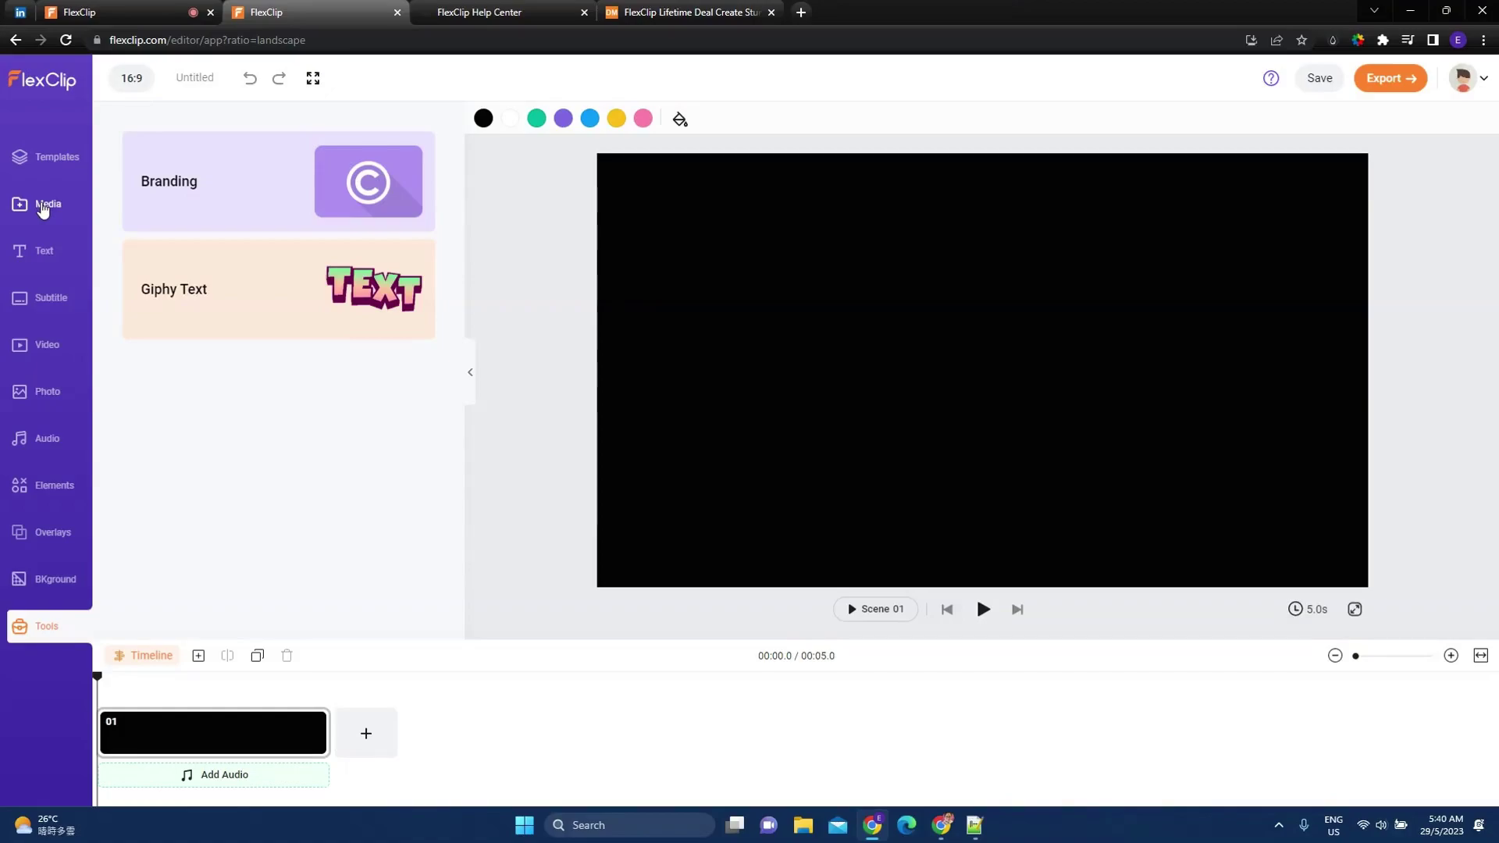
Start a Text to Speech voiceover and paste the FlexClip description sentence as its script.
click(43, 208)
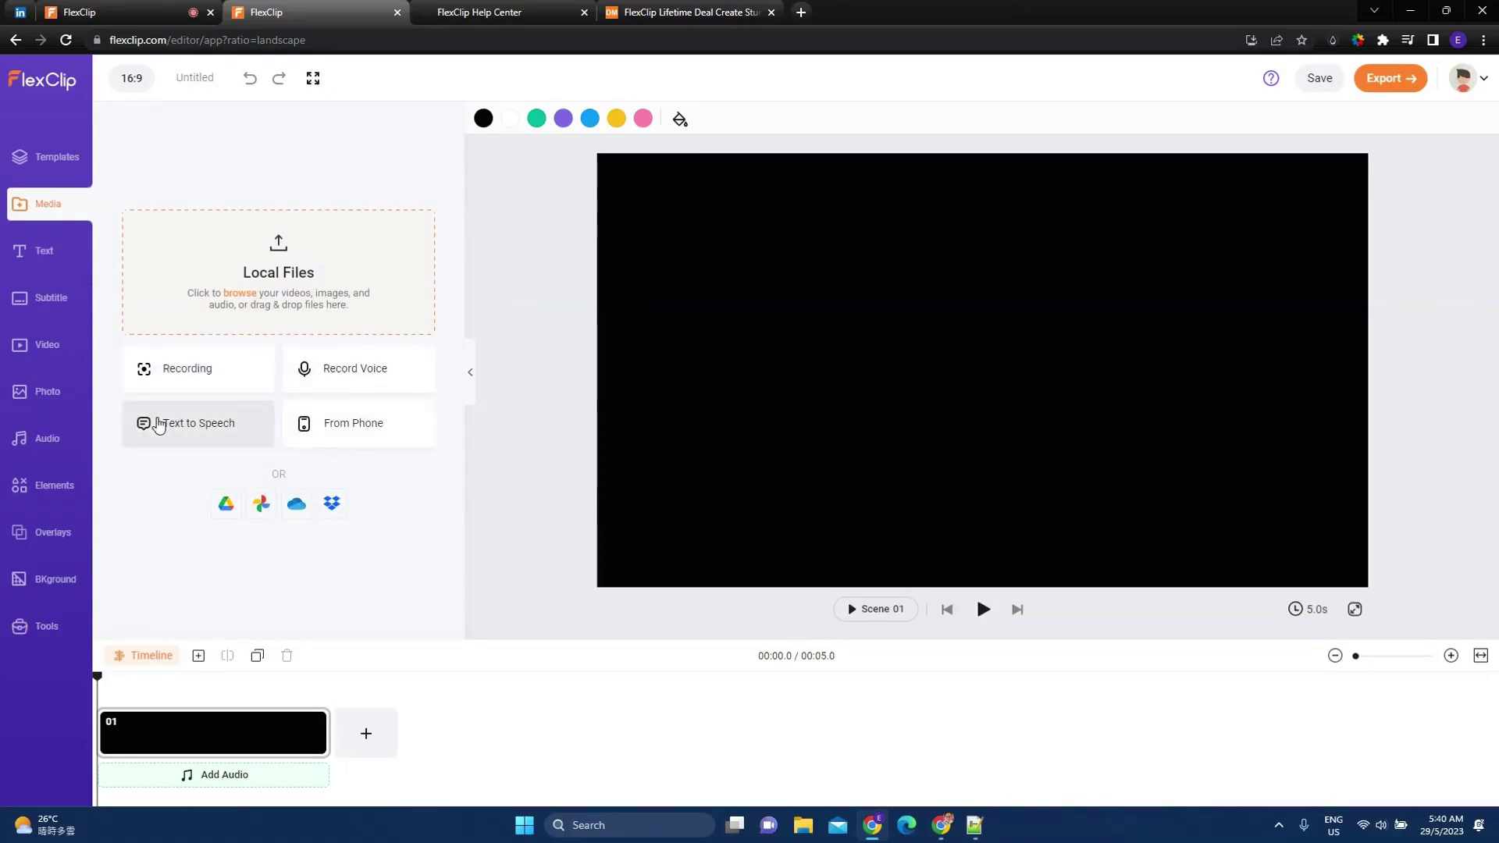
click(160, 425)
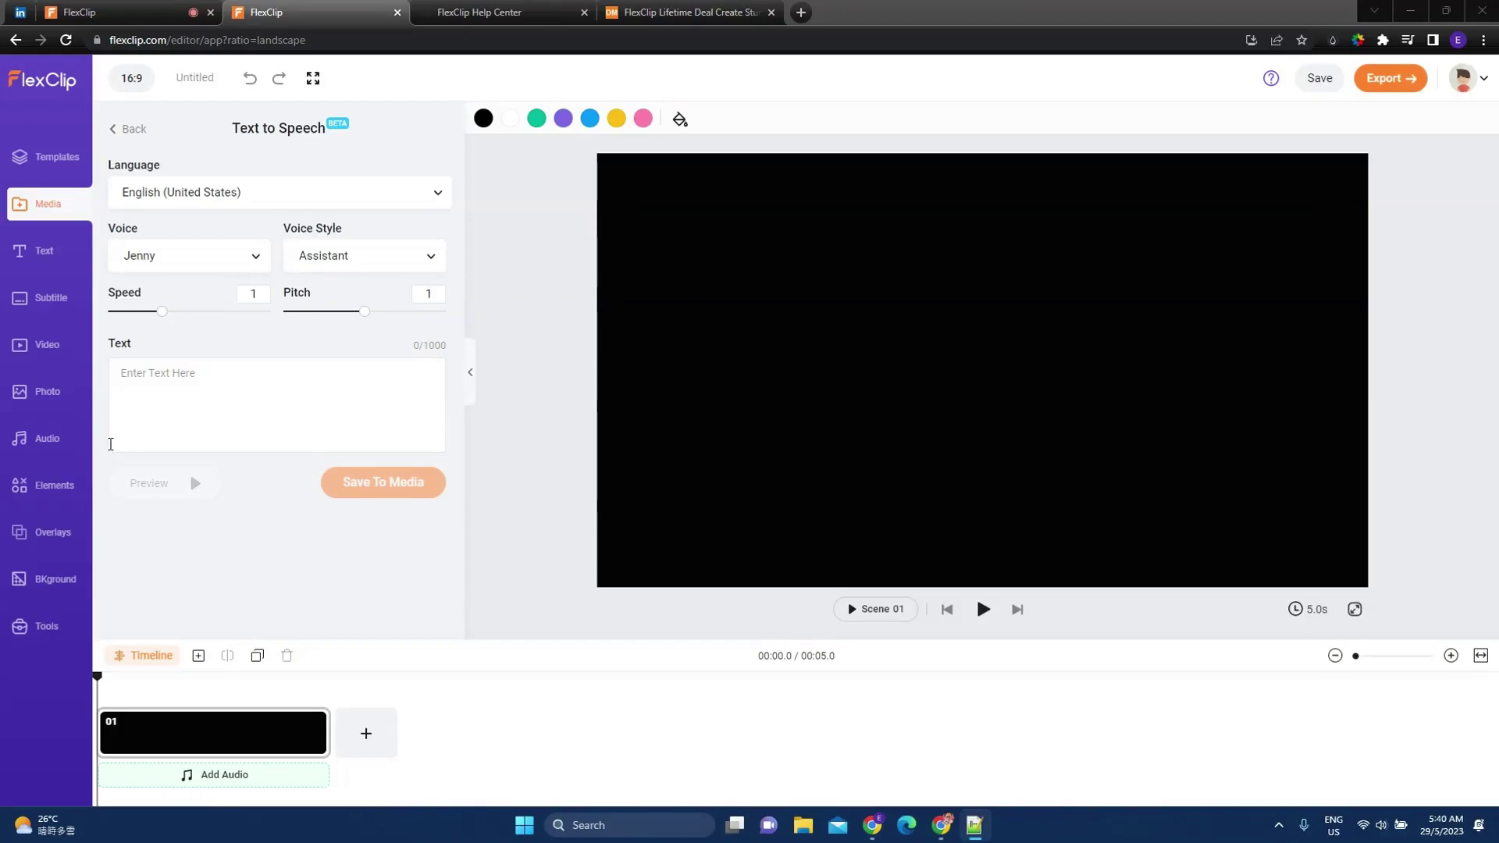
click(143, 414)
text(Flexclip is an all-in-one web tool for making videos, movies and slideshows in minutes.)
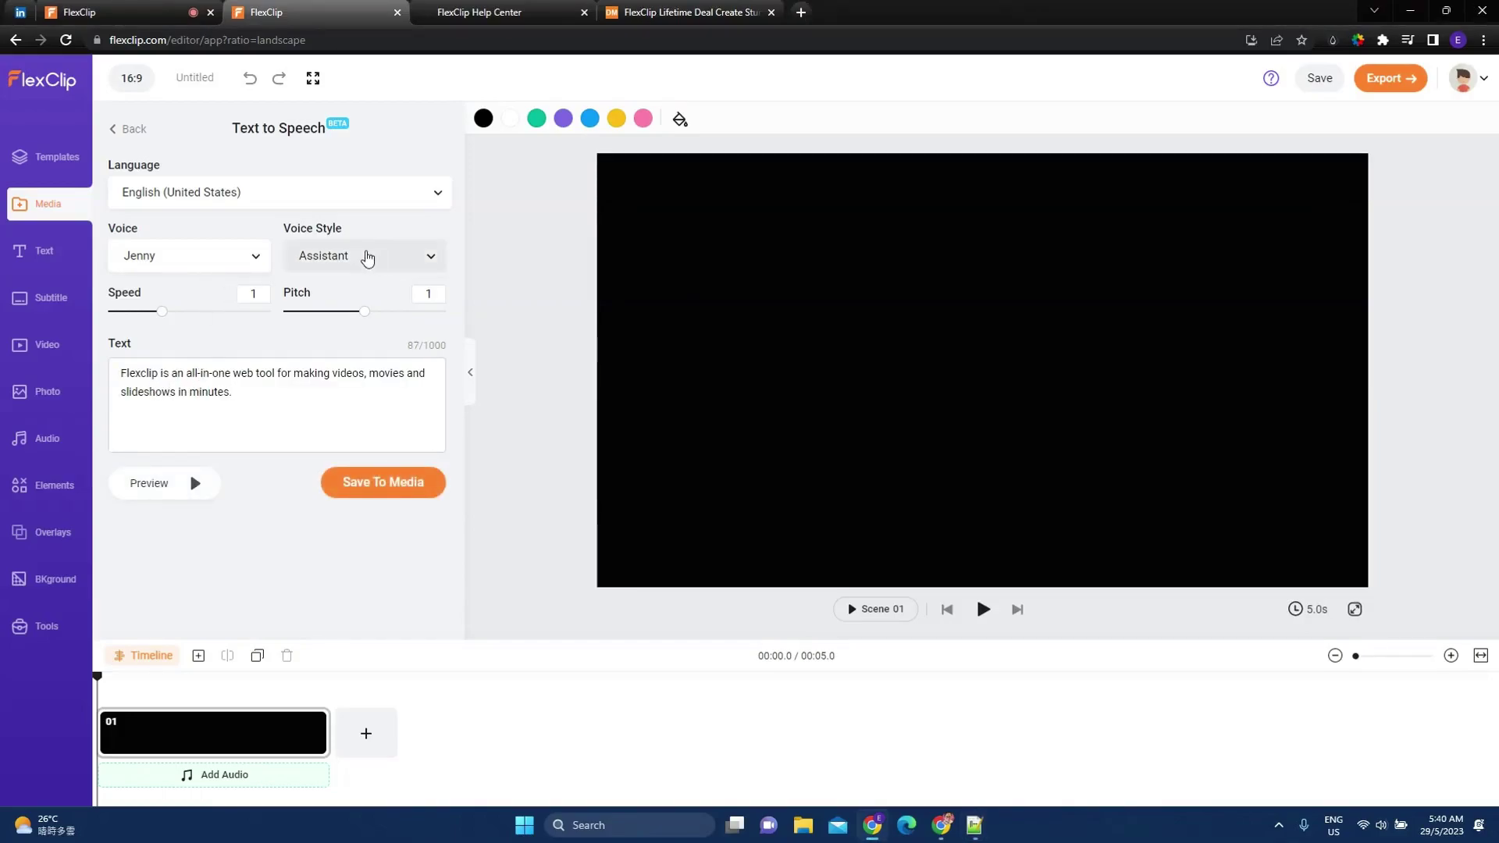
Set the voice style to Friendly and keep English (United States) as the language.
click(362, 257)
scroll(333, 365, down, 1)
scroll(333, 366, down, 1)
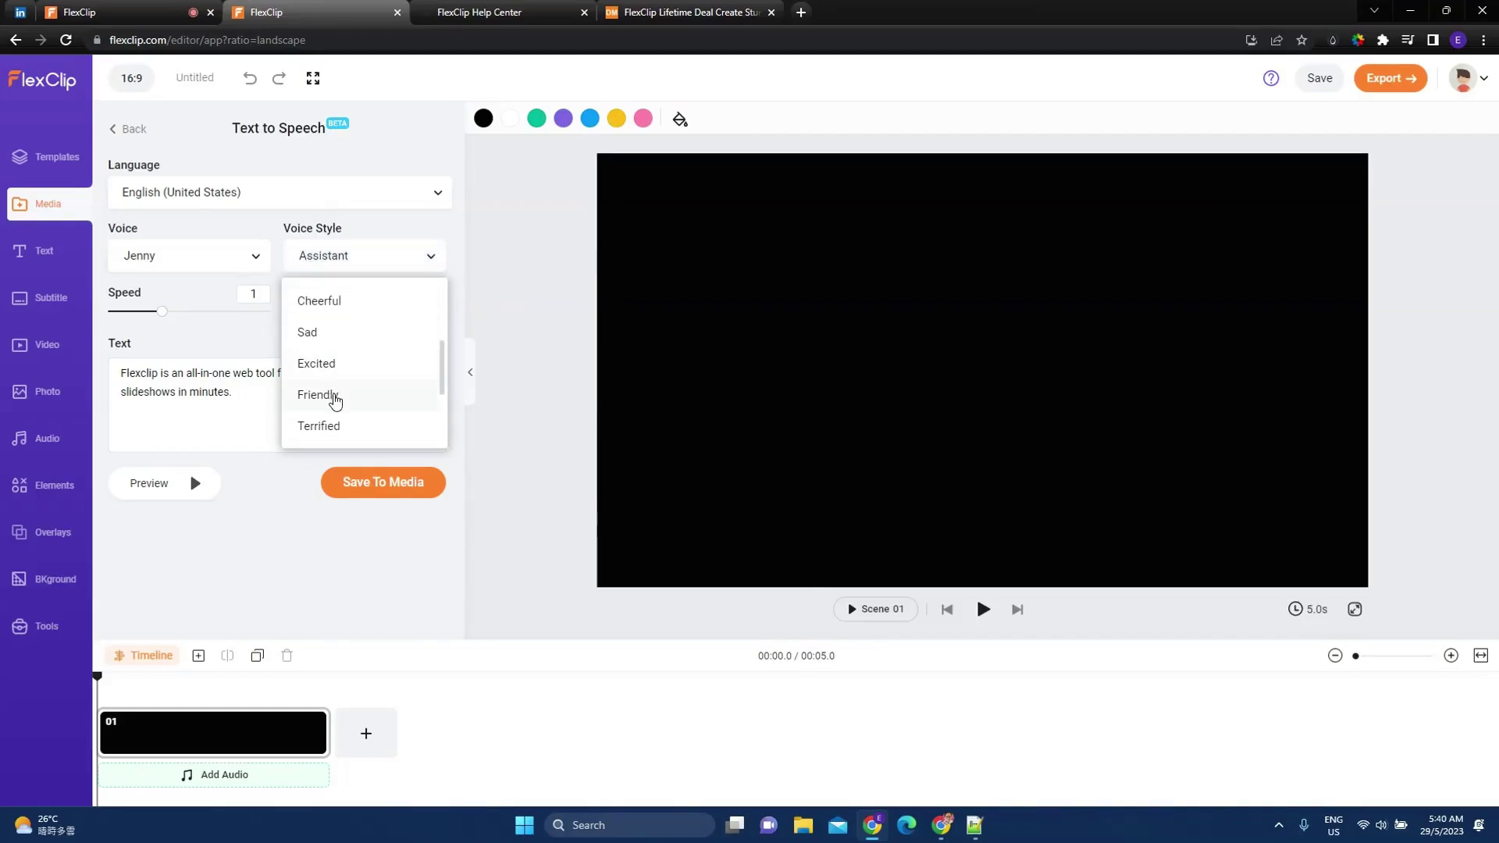
click(336, 401)
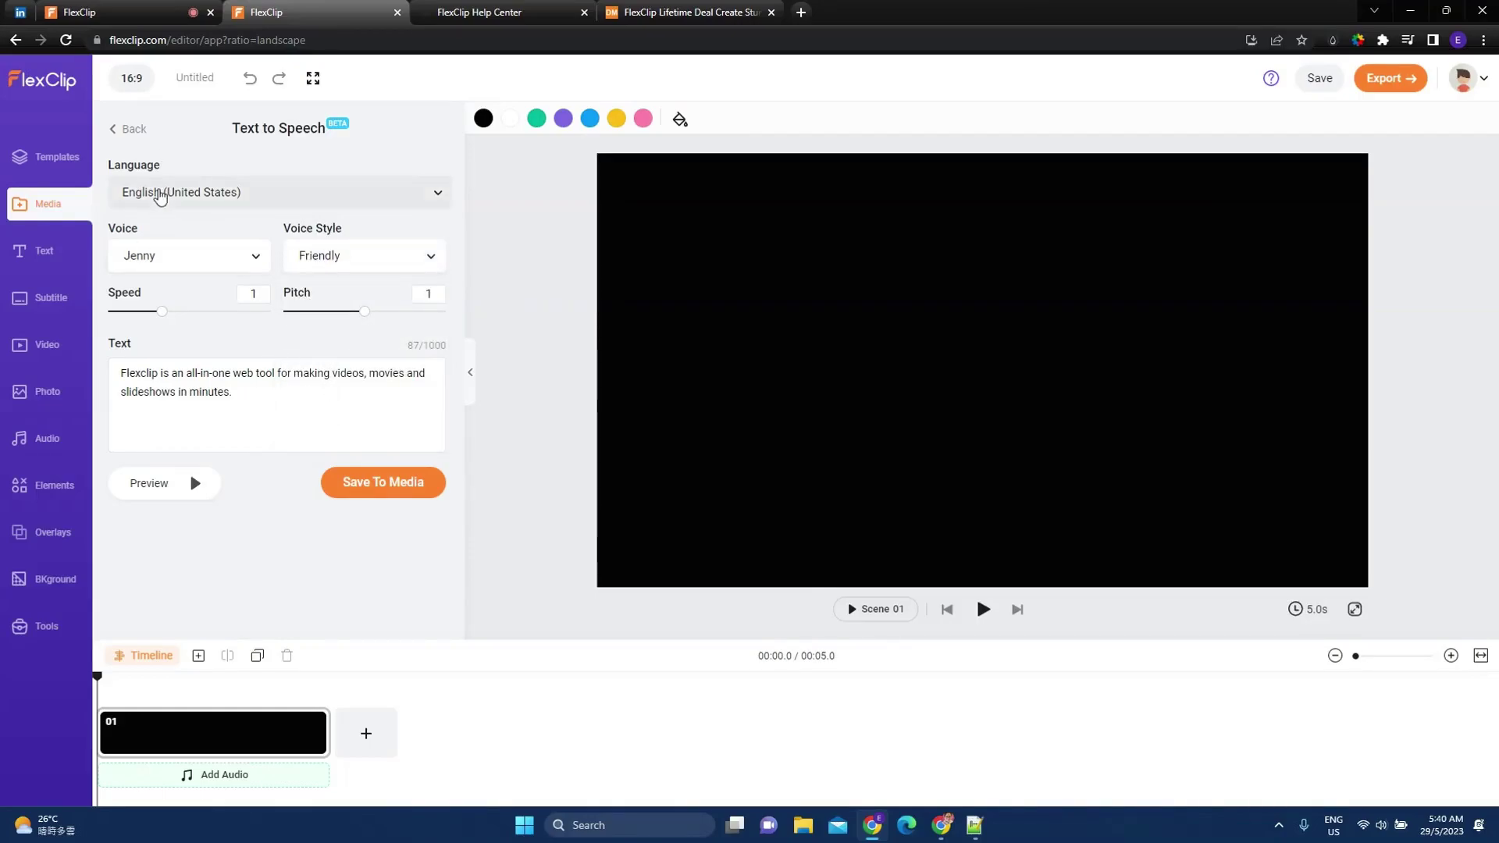
click(161, 196)
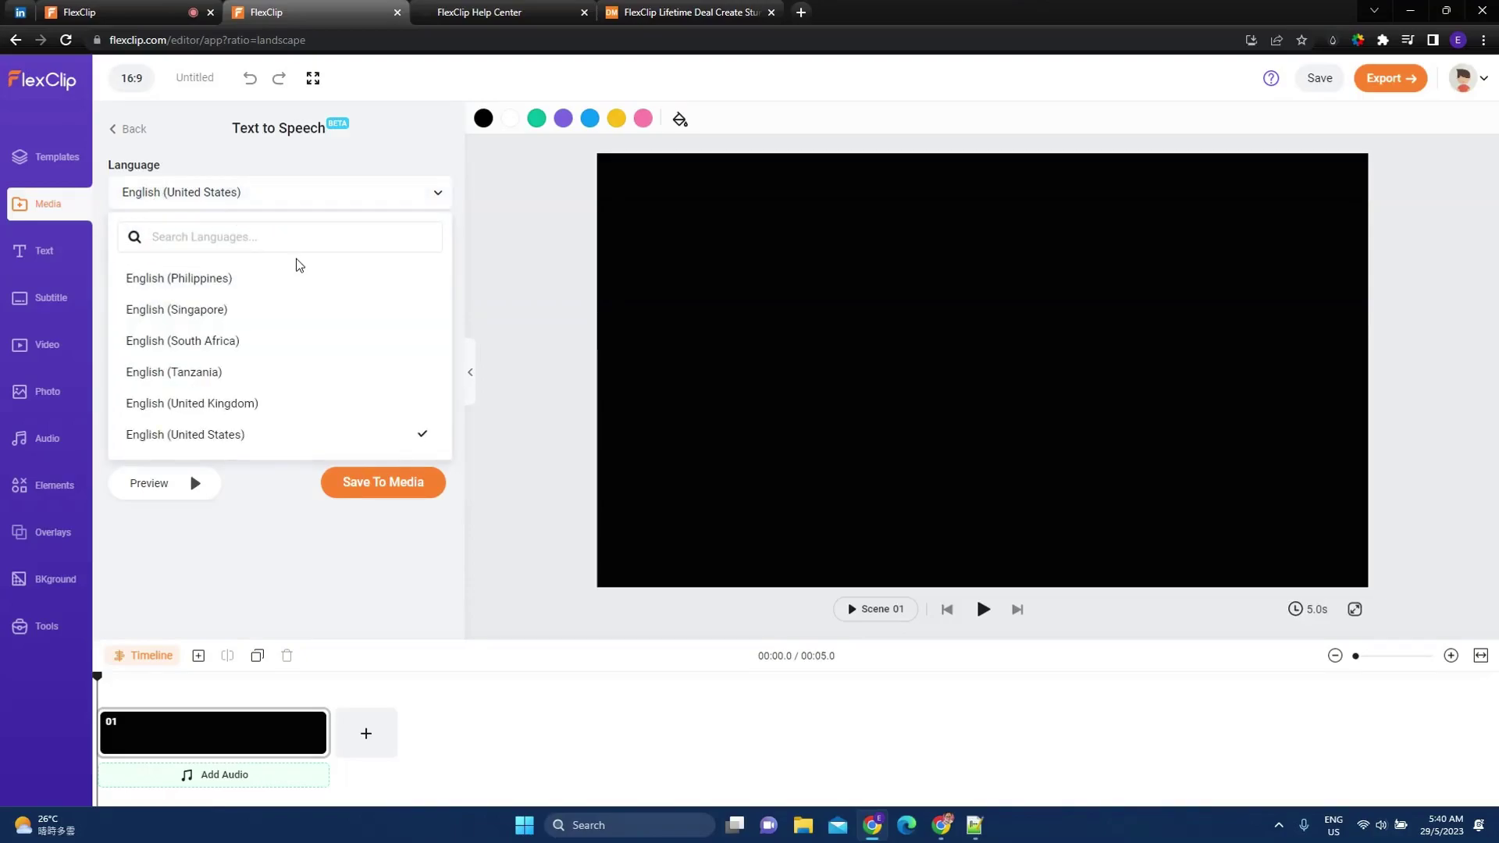
scroll(278, 324, up, 15)
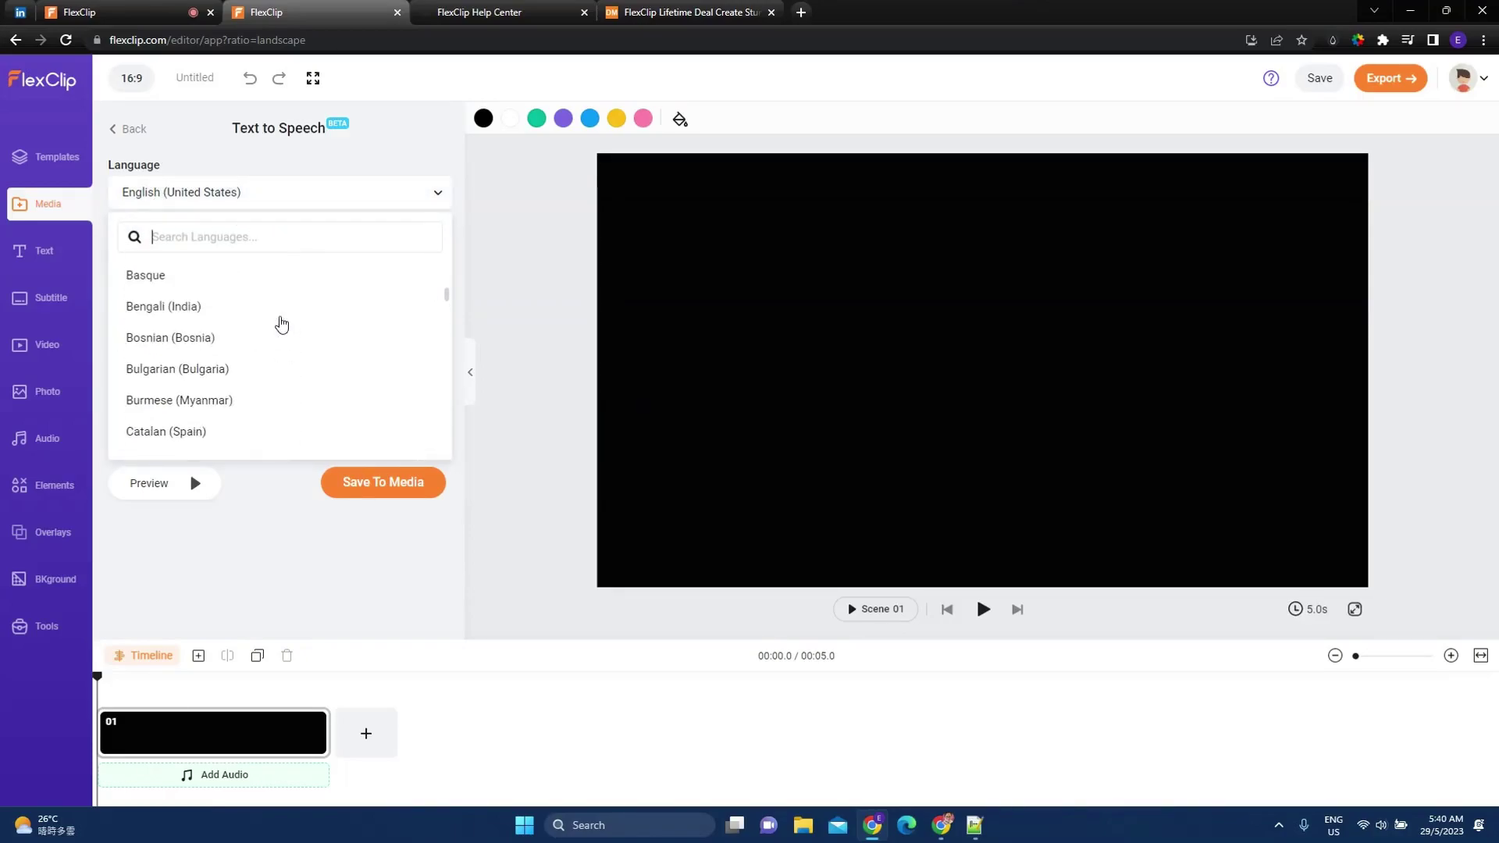
scroll(282, 324, up, 5)
click(252, 167)
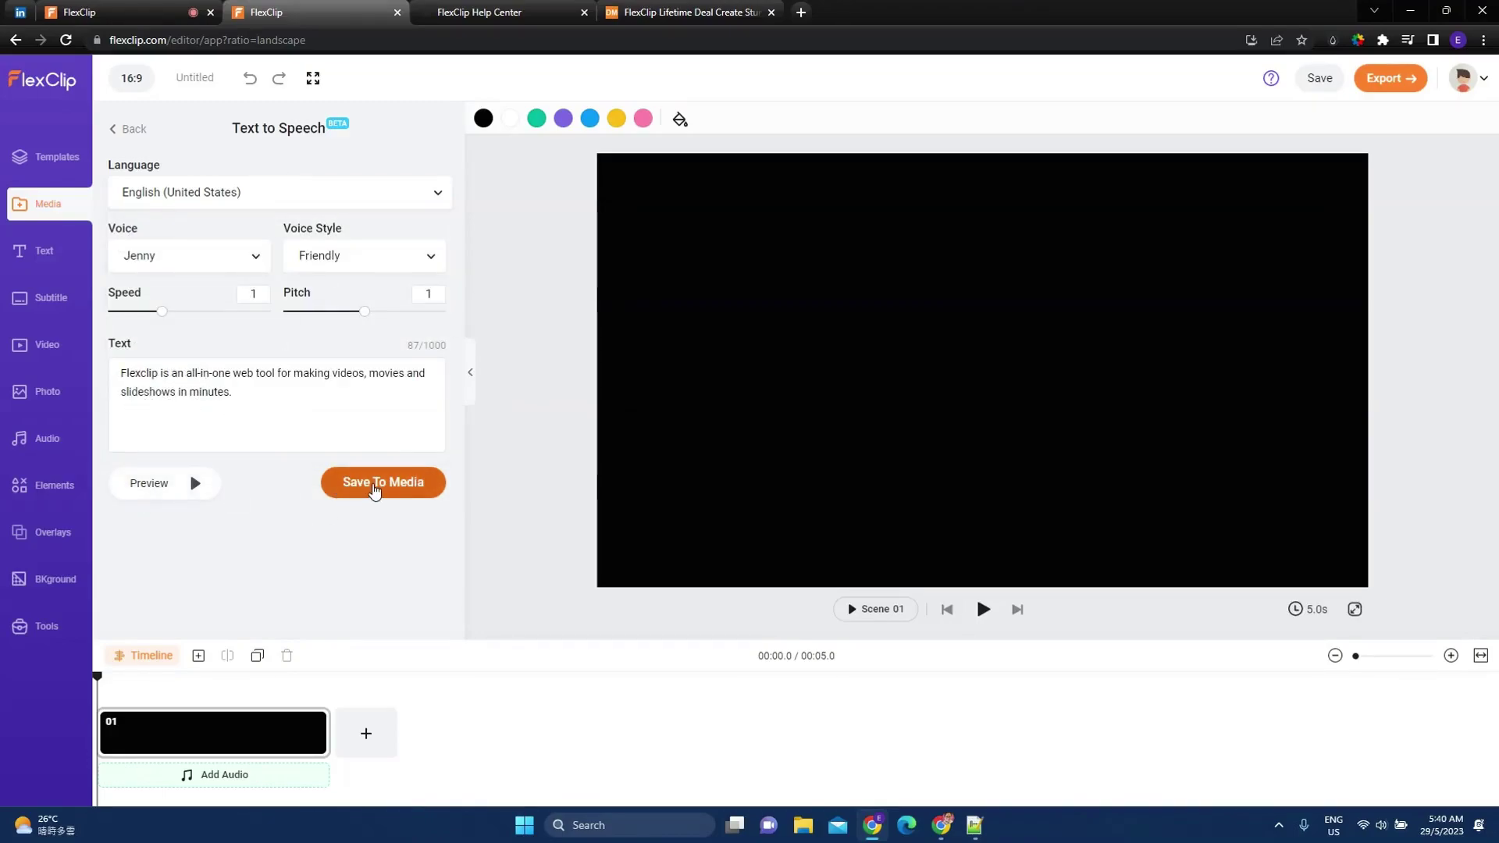
Save the 6-second speech MP3 to the library, place it under scene 01, and scrub through it.
click(374, 485)
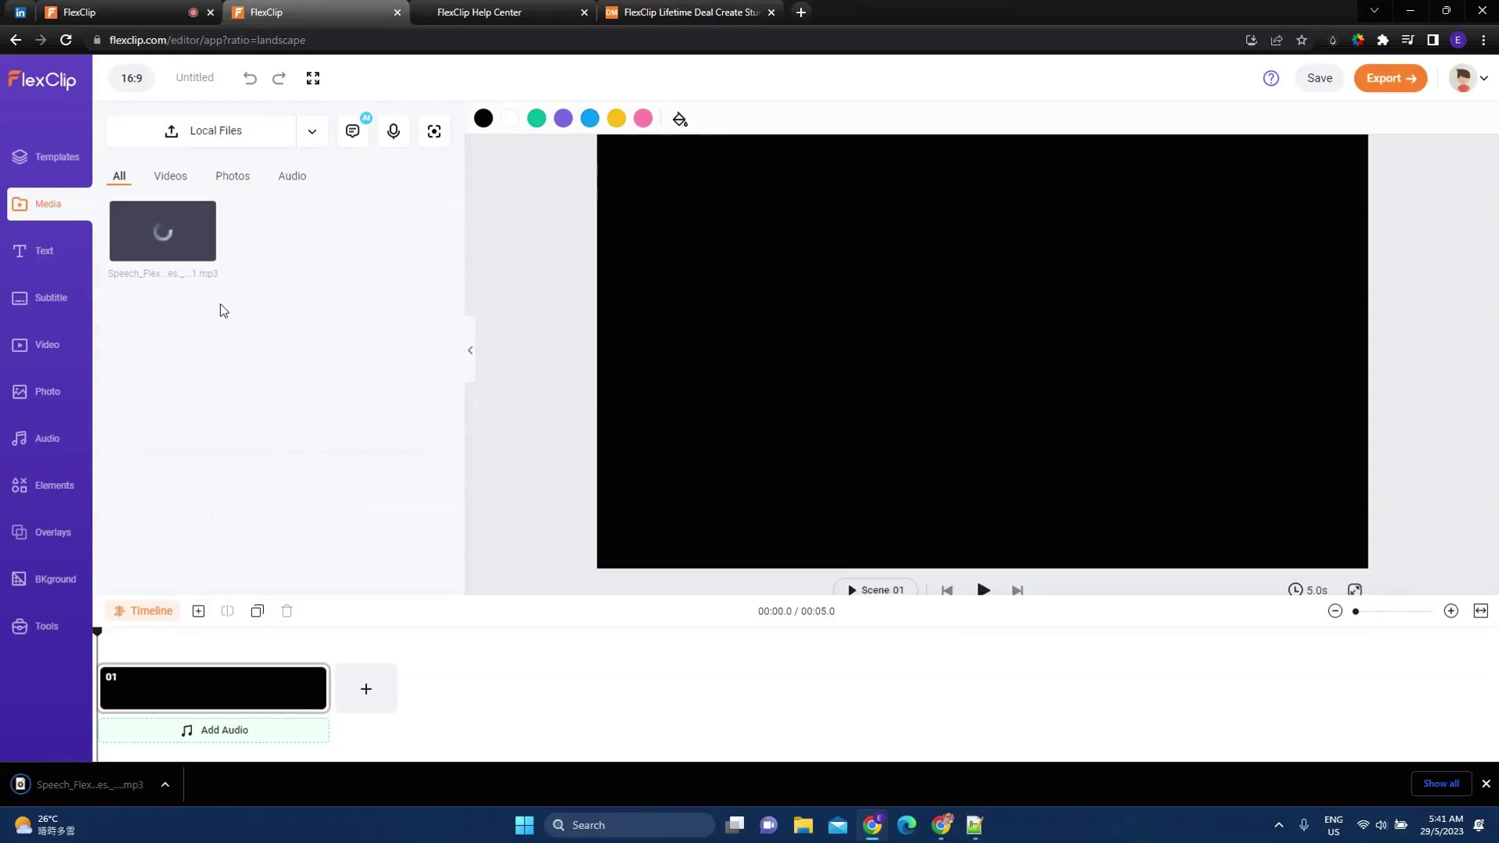
click(207, 254)
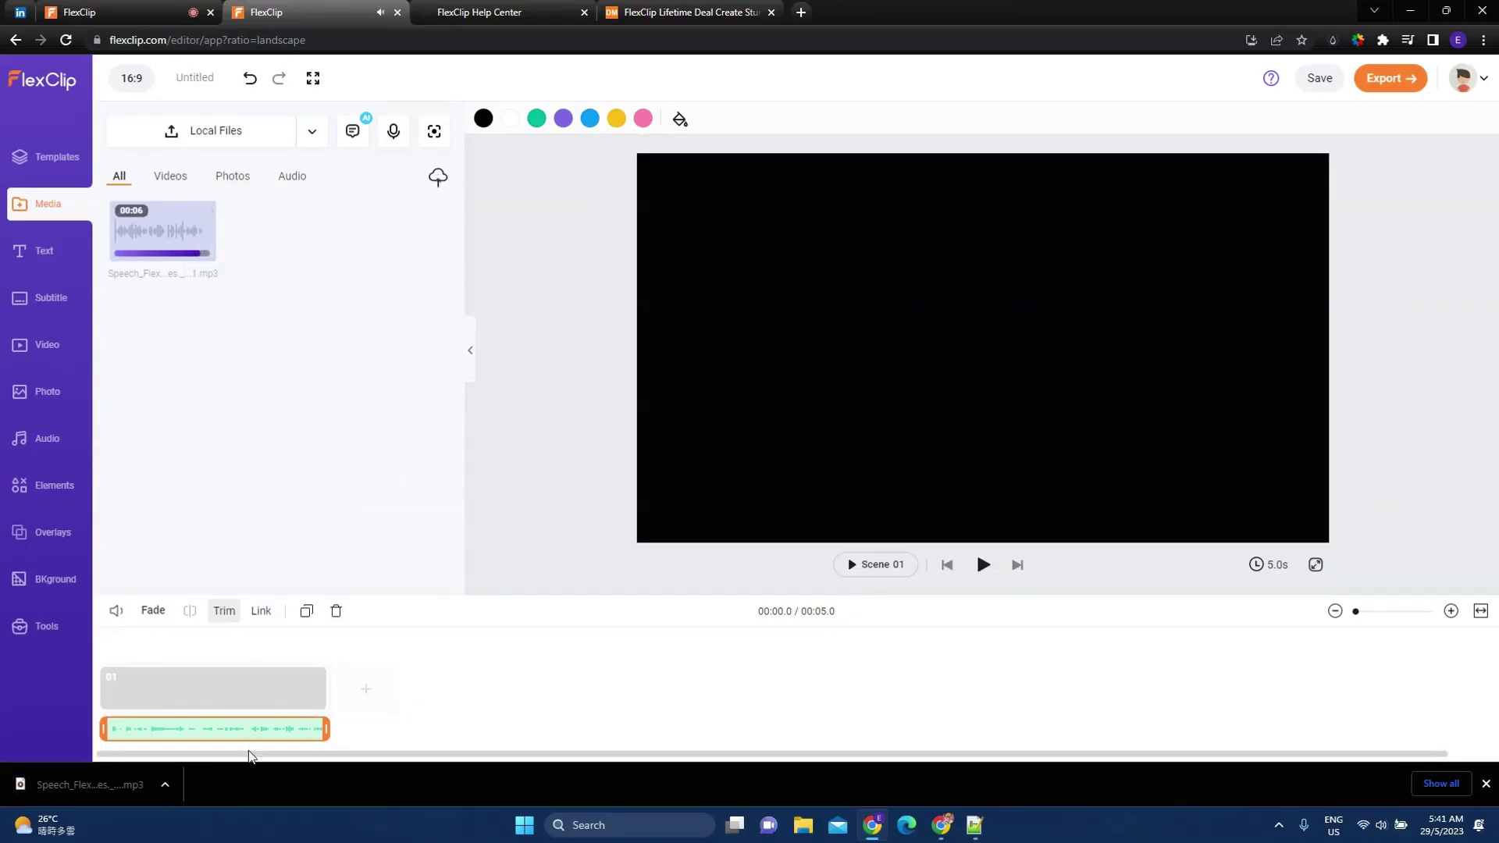
click(172, 732)
drag(173, 738, 253, 736)
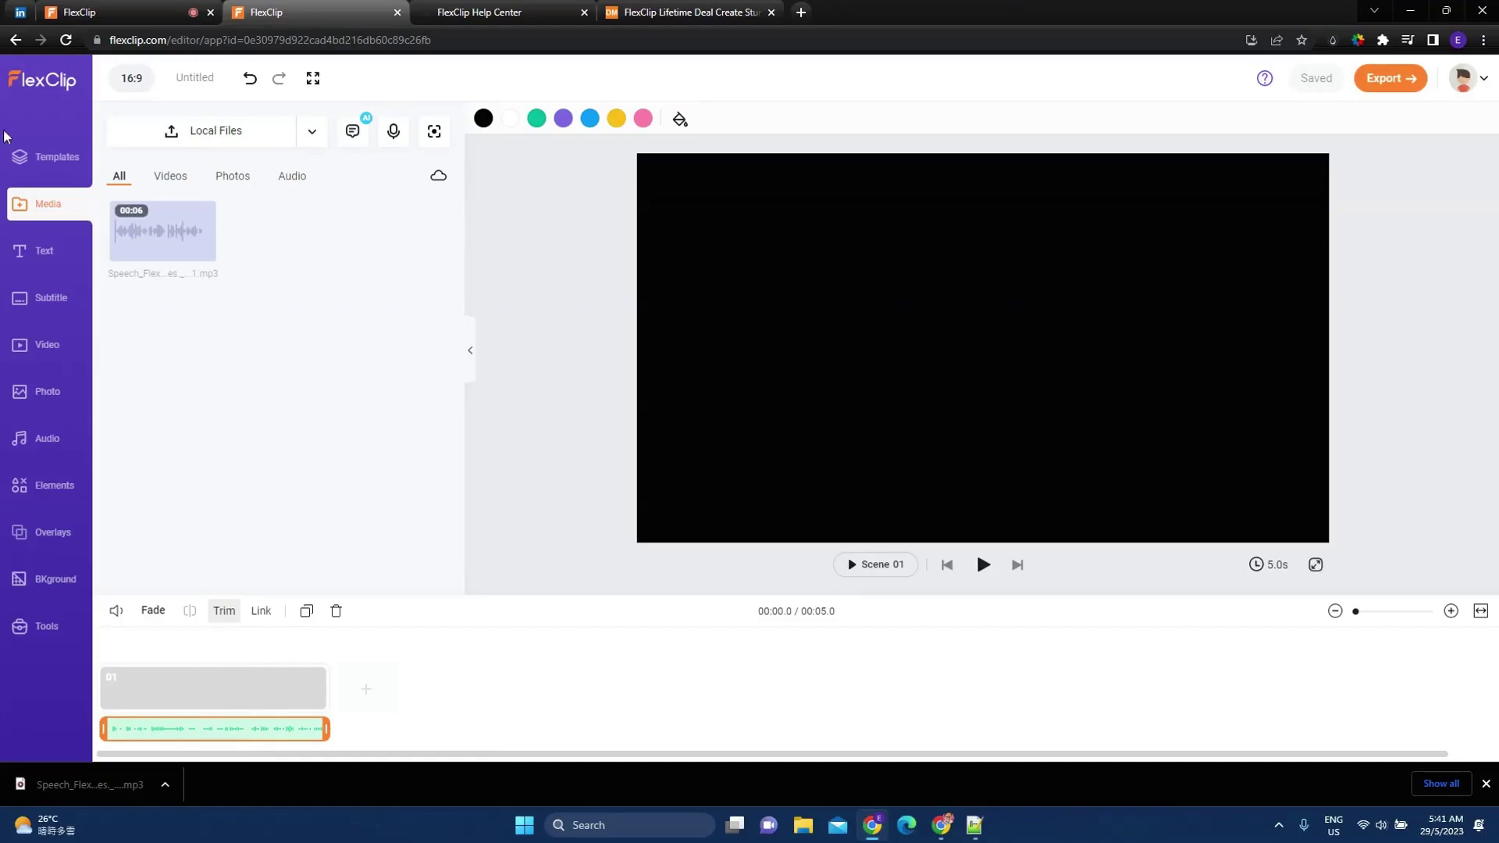
Search stock videos for 'video editing' and add the 0:26 clip as scene 01.
click(36, 355)
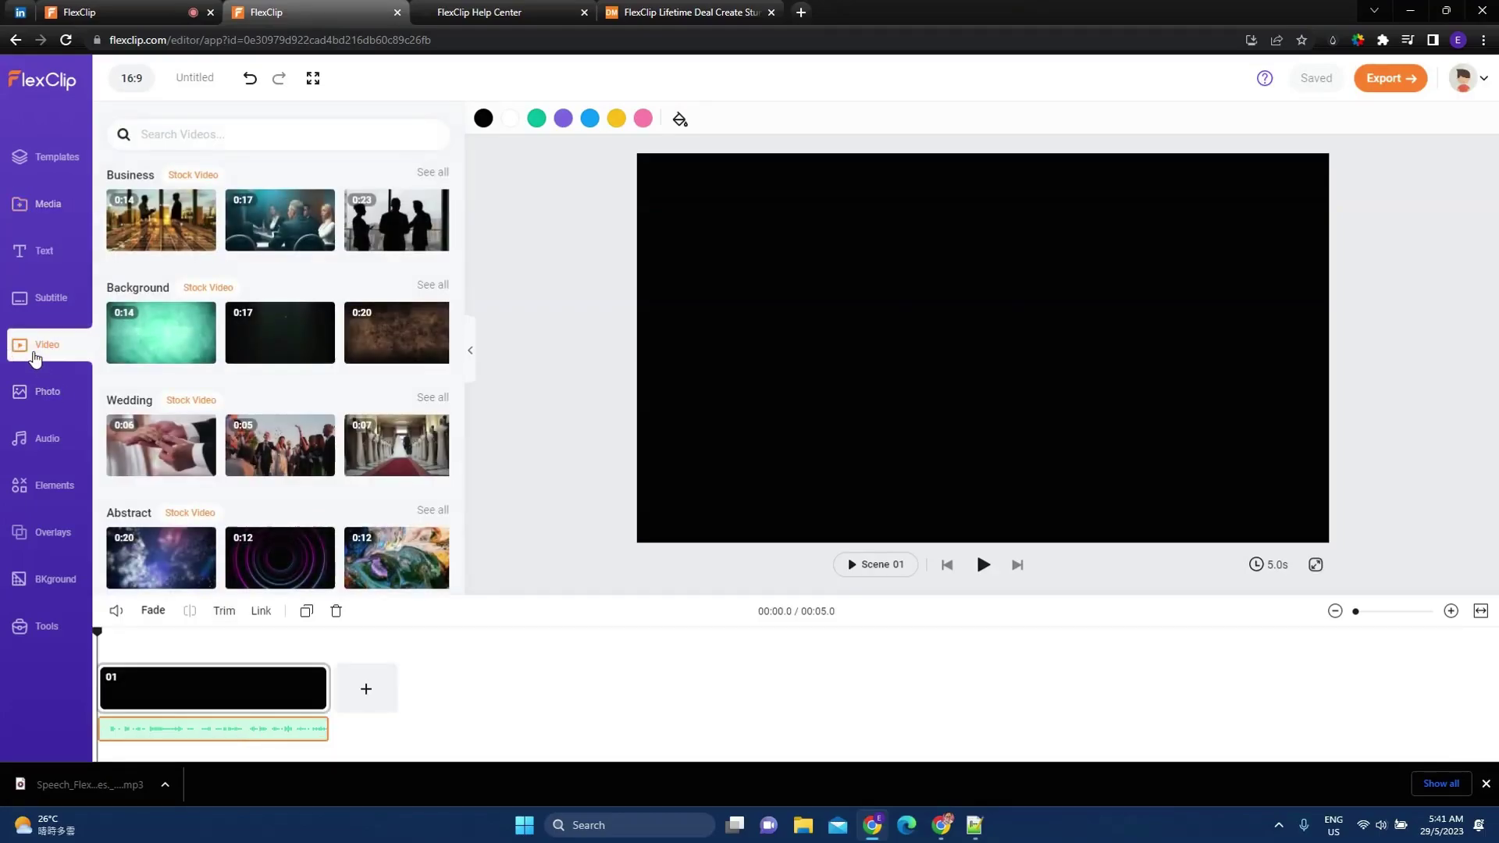
click(186, 134)
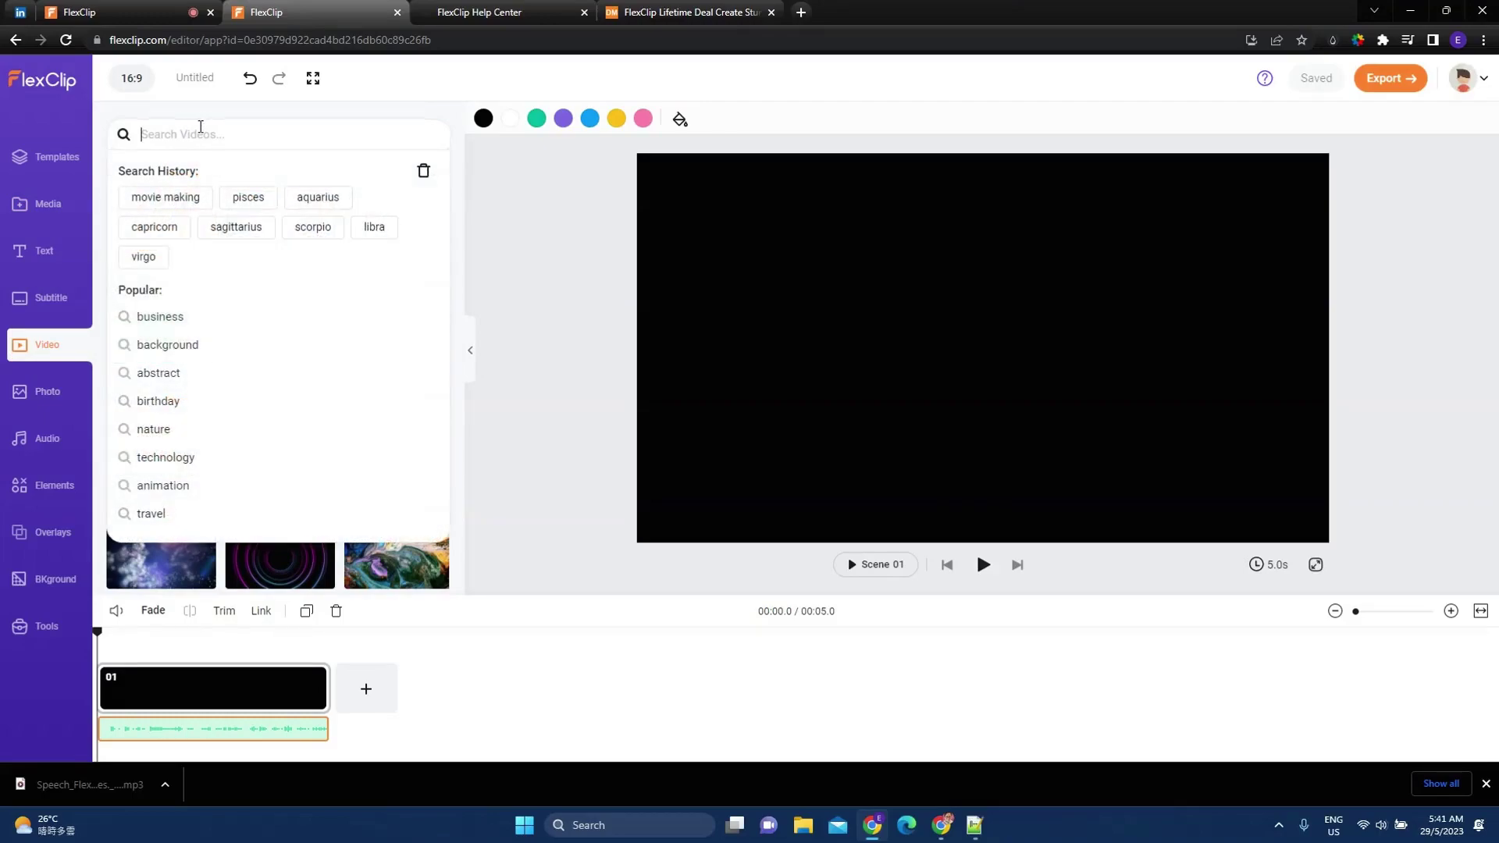
text(video editing)
key(Return)
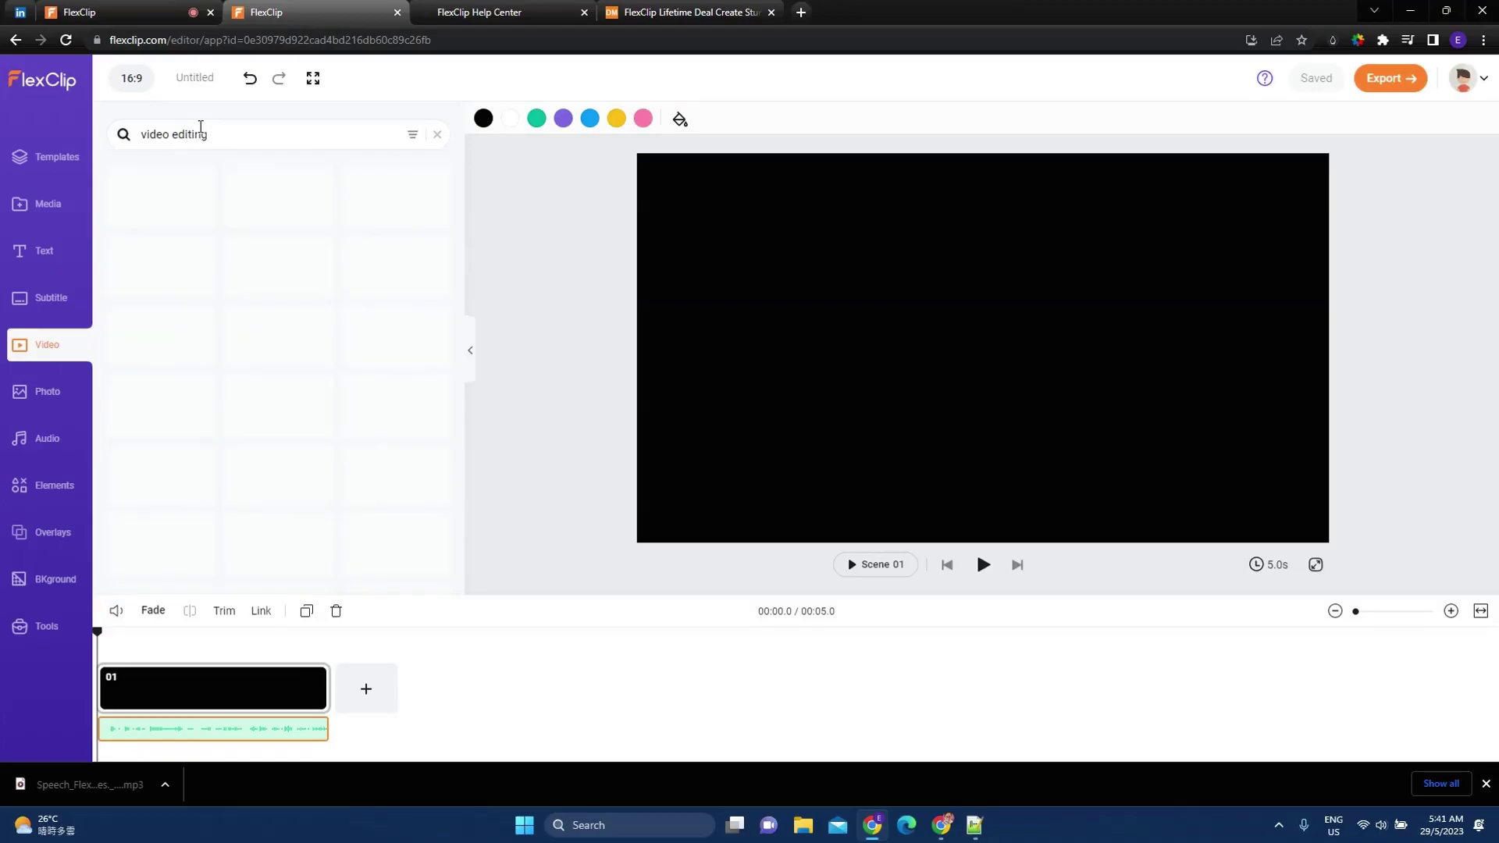
mouse_move(195, 184)
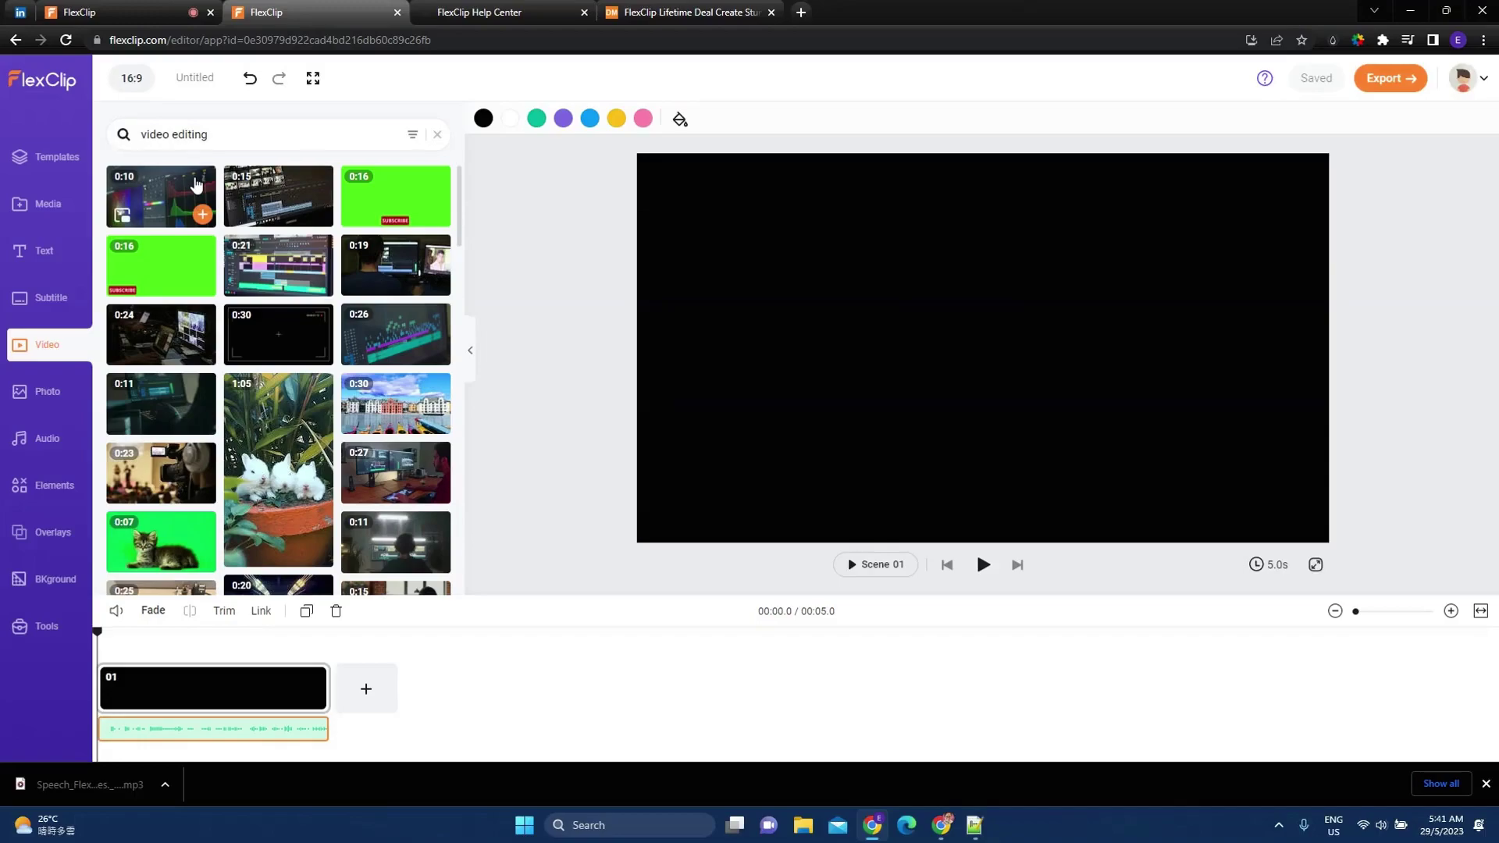
mouse_move(393, 348)
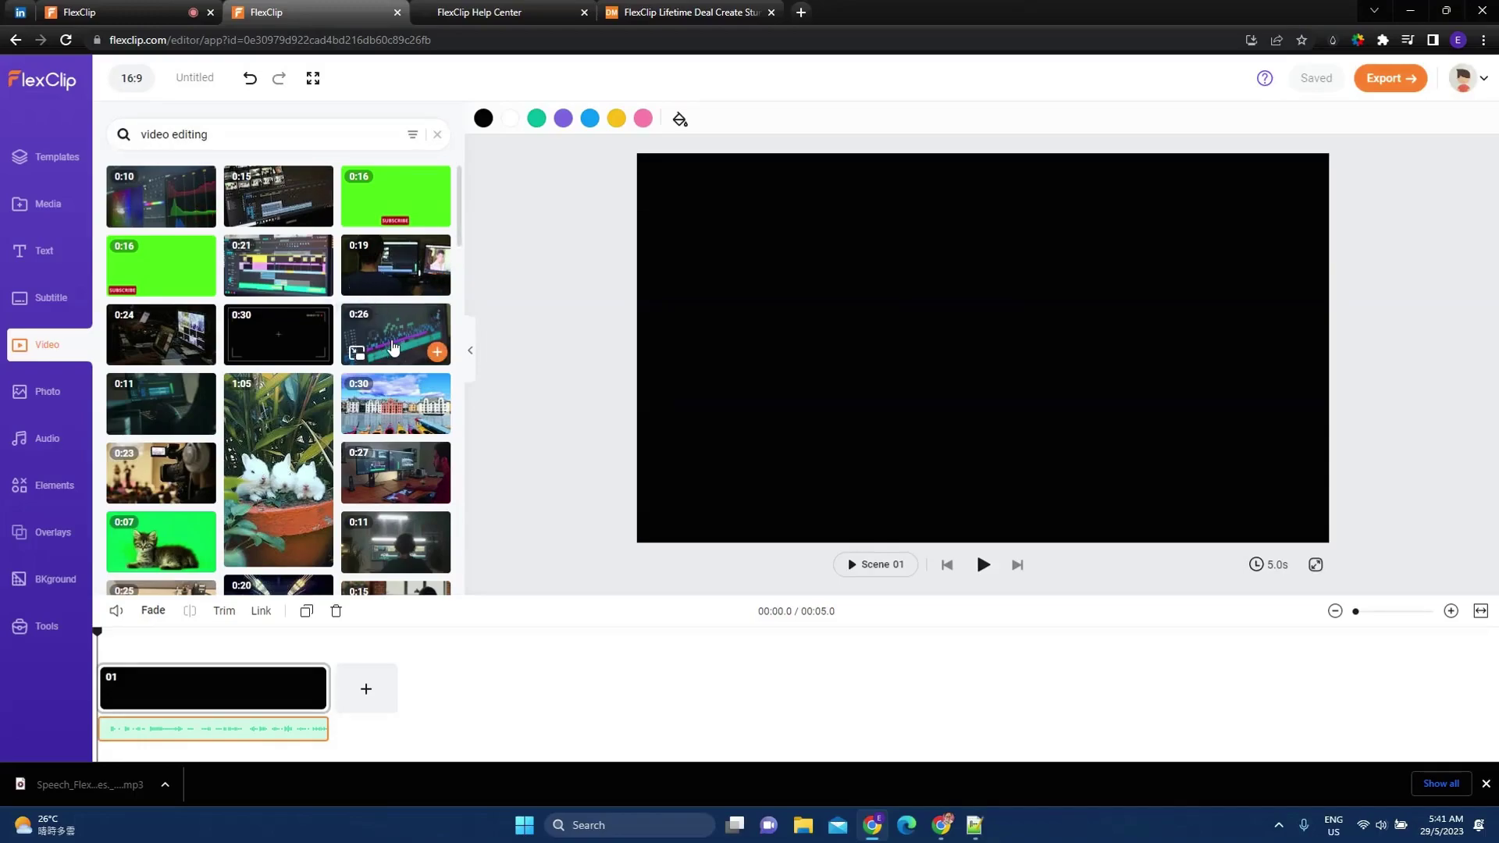
mouse_move(139, 340)
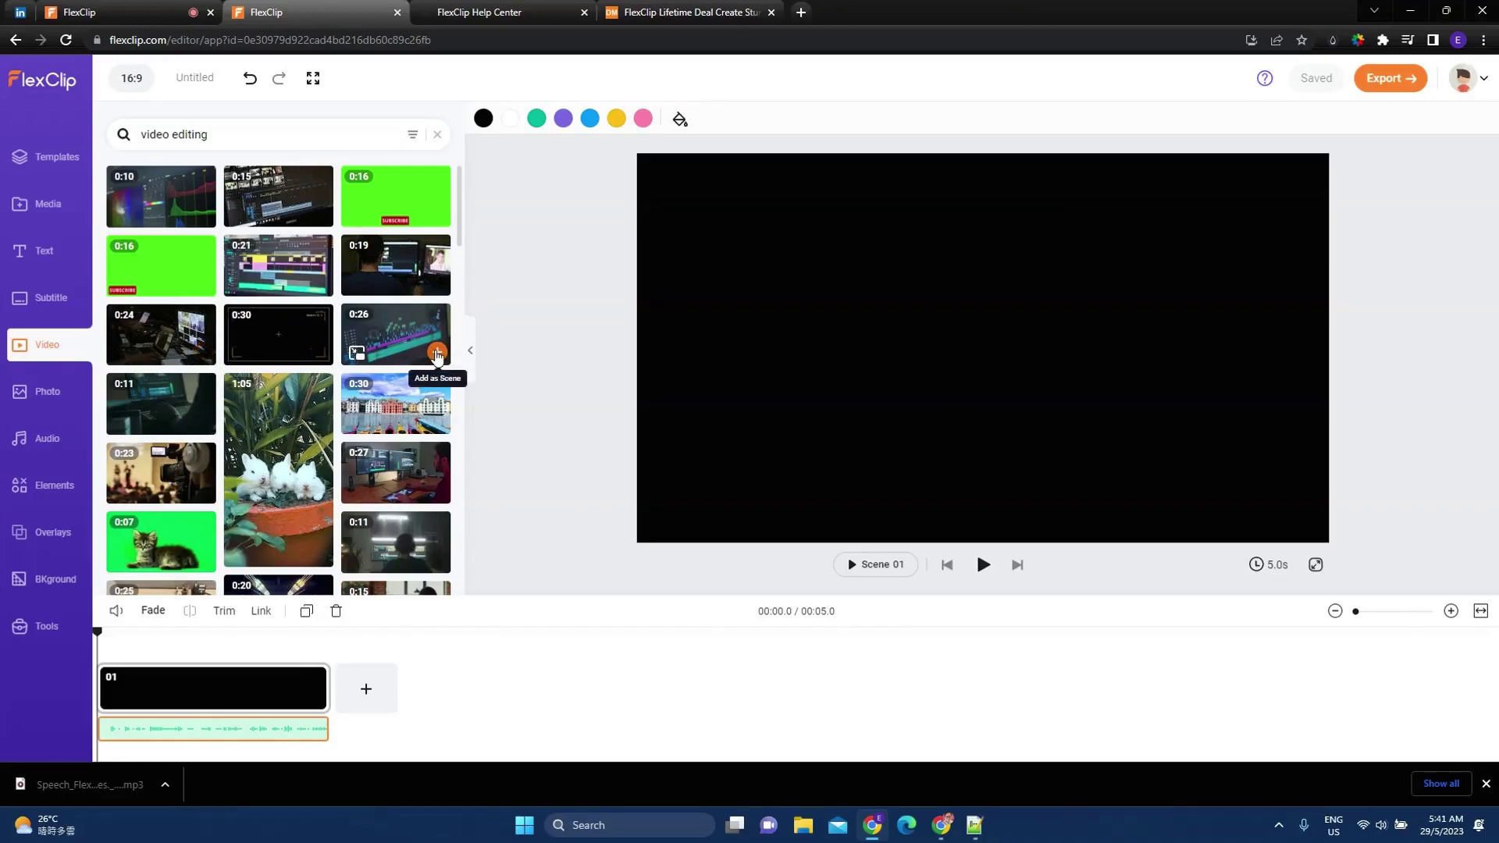
click(437, 356)
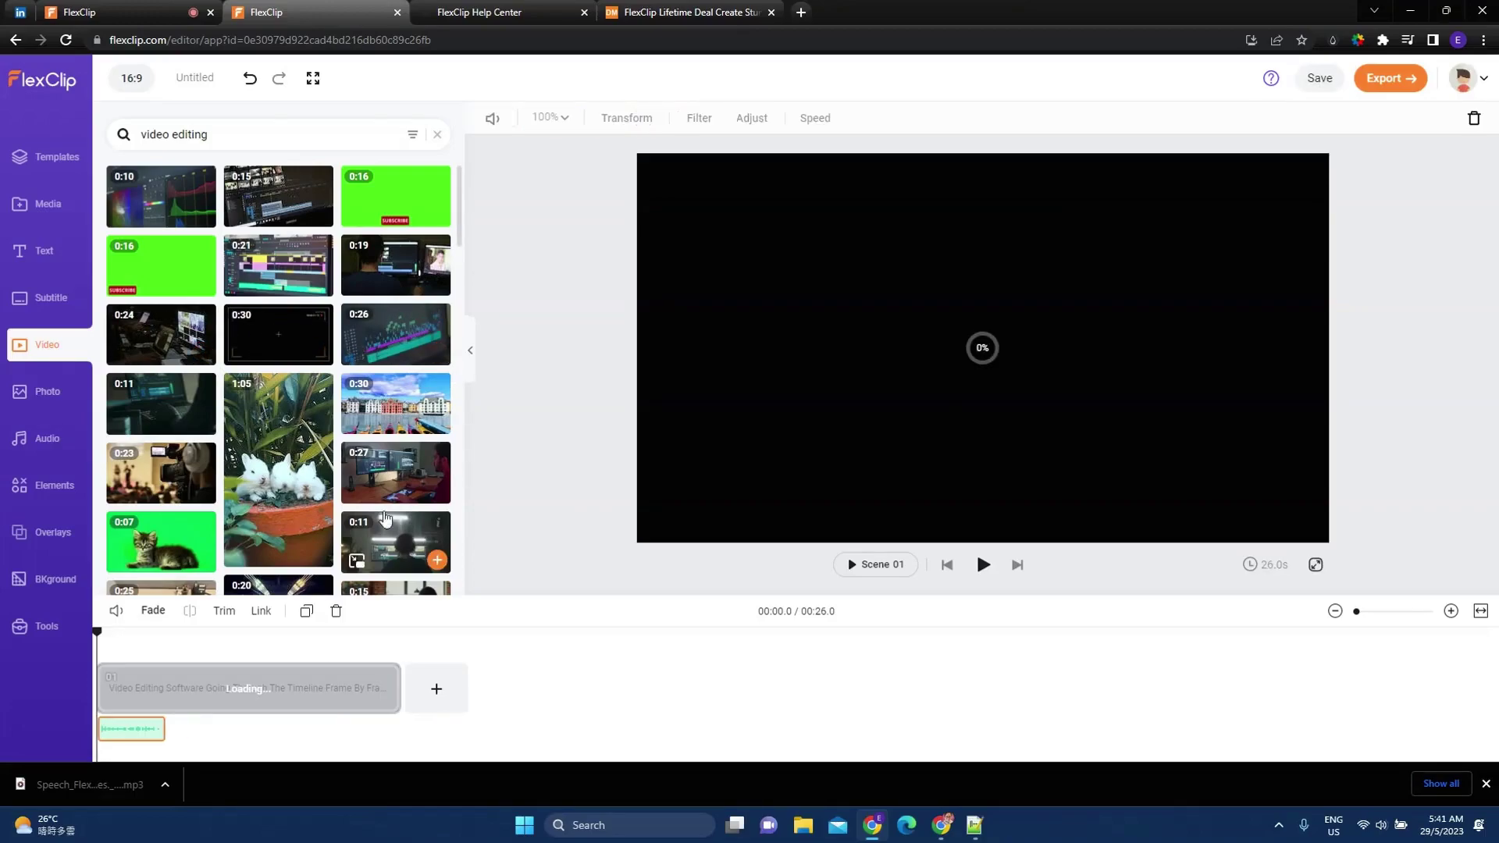
Add Resolution - Light Mix from the audio library as background music.
click(46, 440)
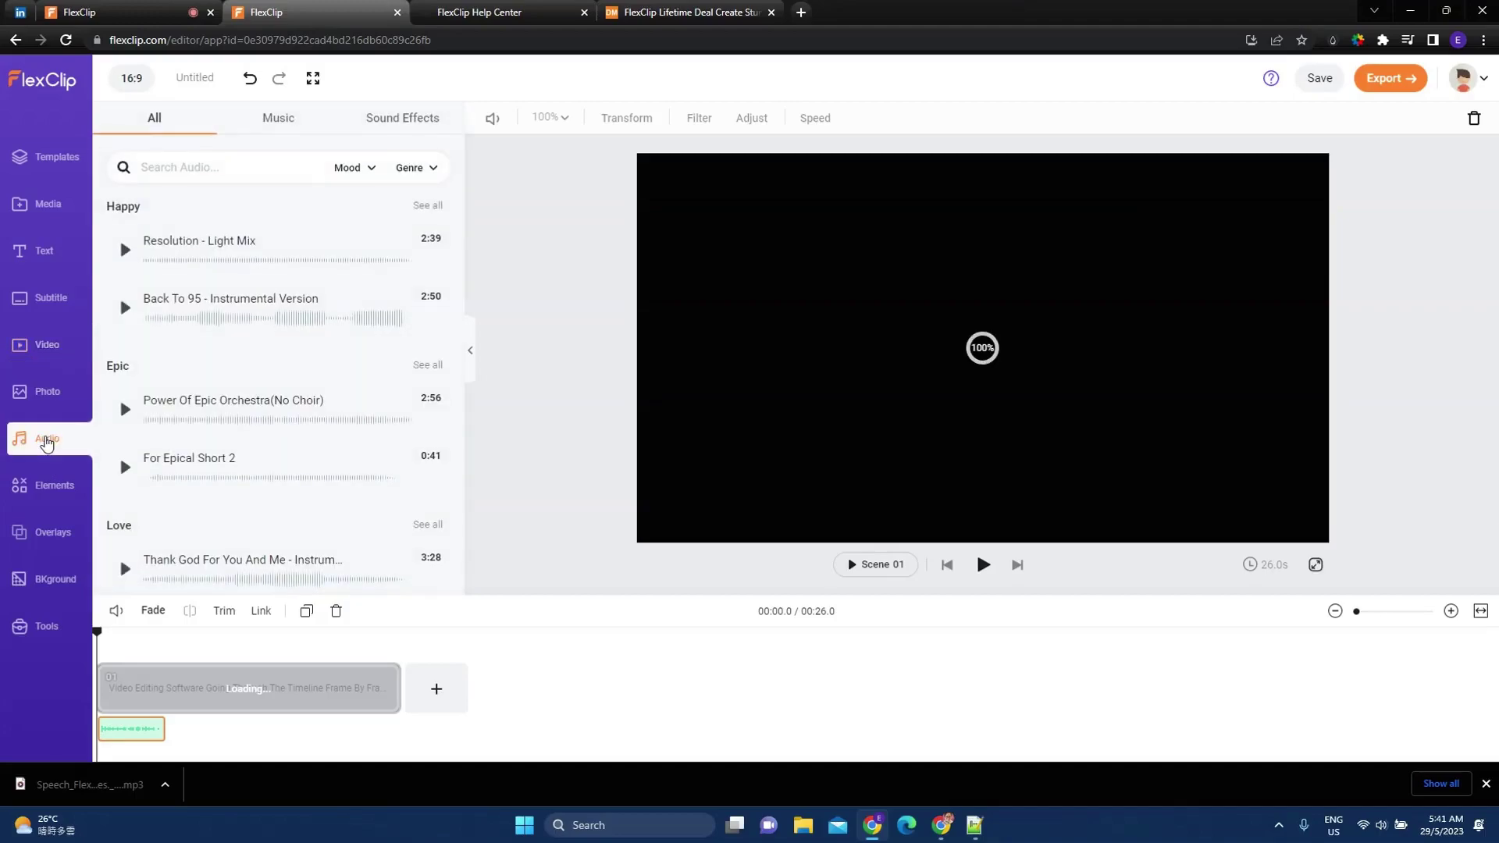
mouse_move(432, 262)
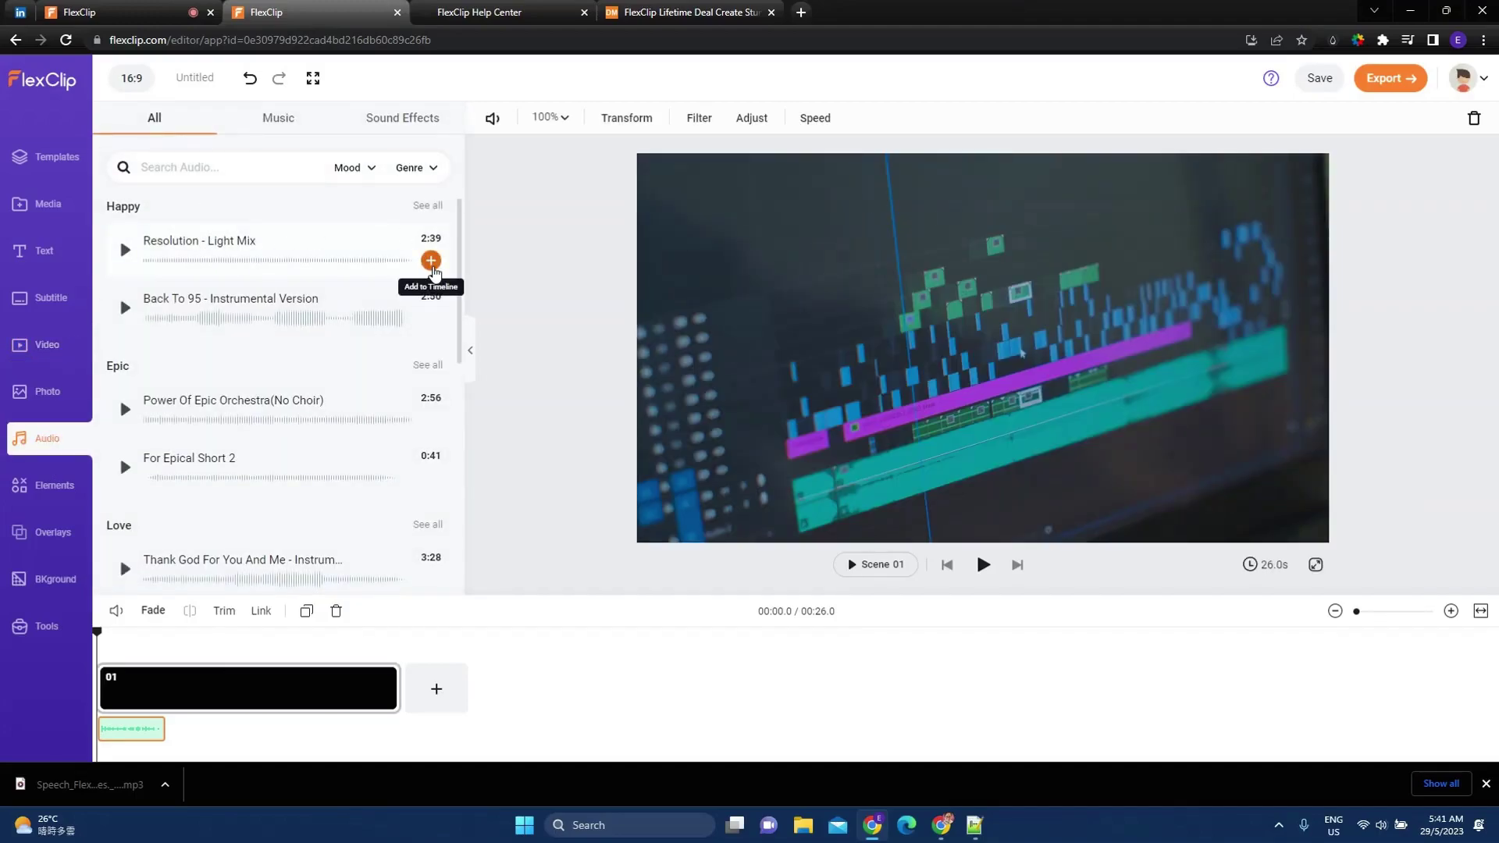
click(431, 261)
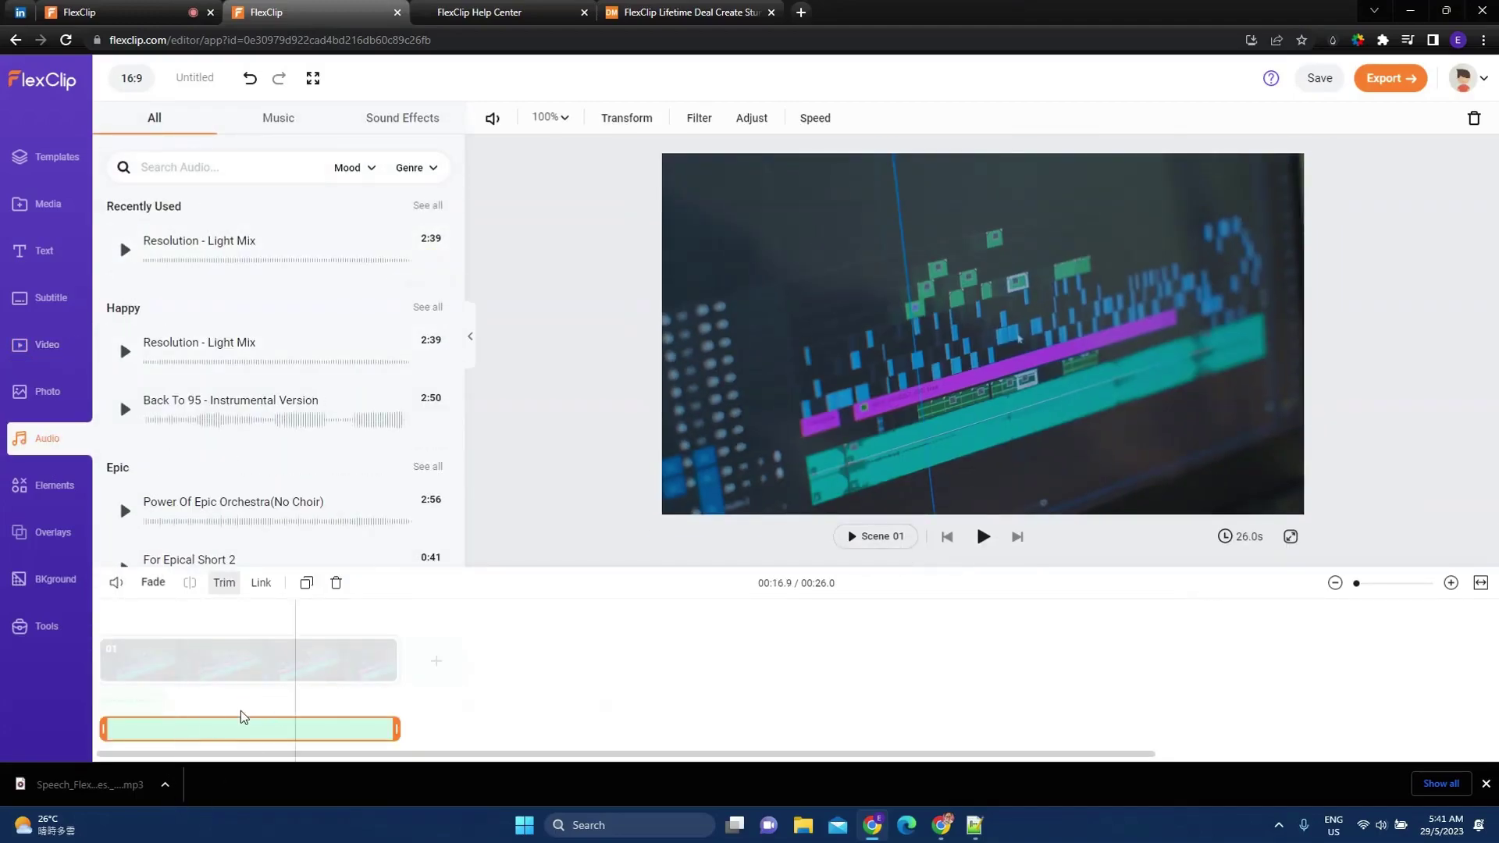
Trim scene 01 from 26.0 to 8.6 seconds and shift the voiceover slightly later.
click(316, 669)
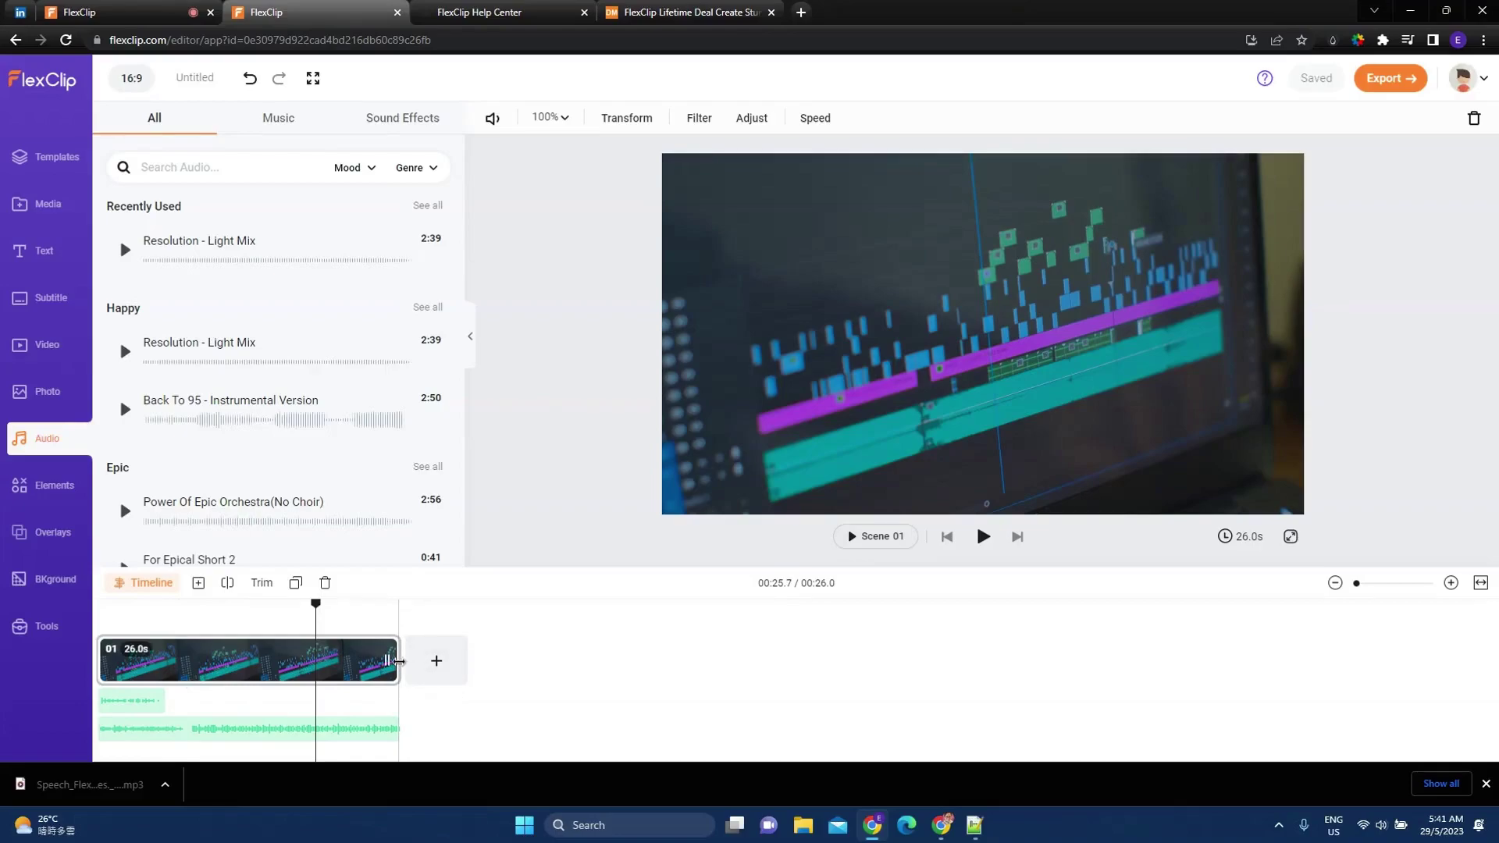
drag(398, 662, 194, 670)
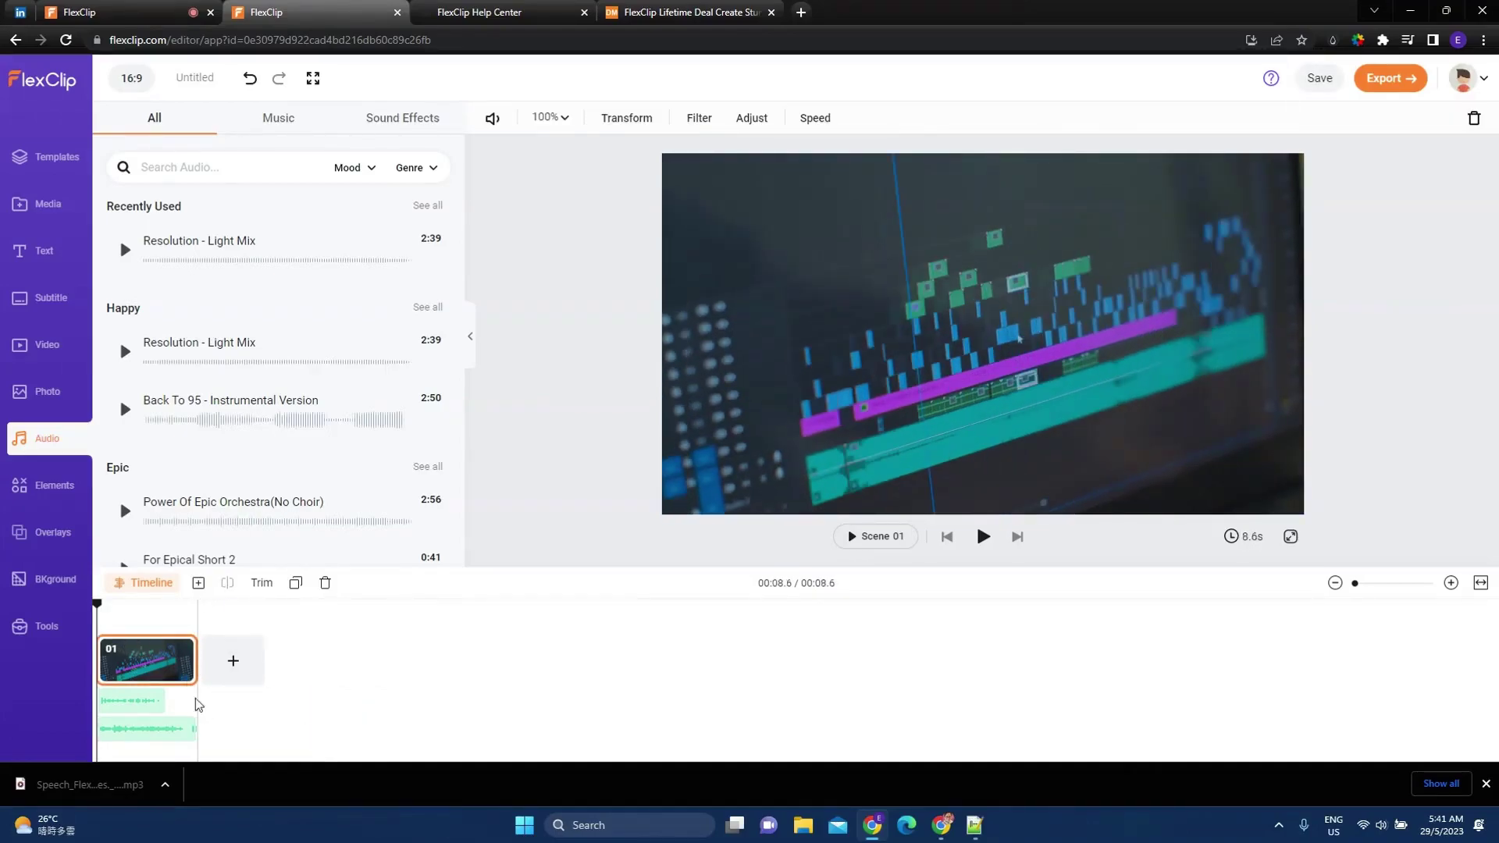
click(148, 703)
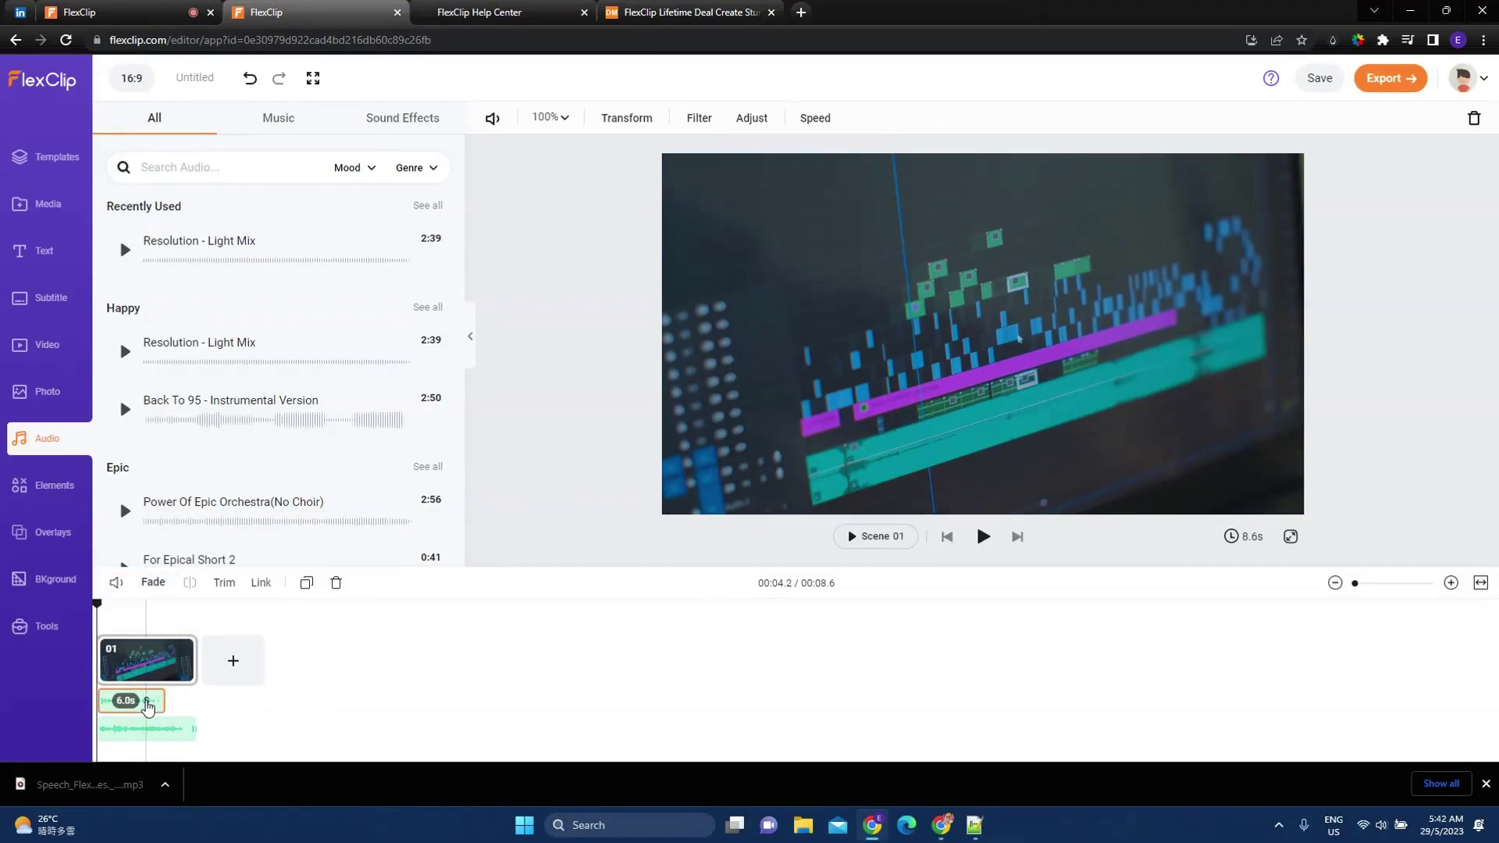
drag(147, 705, 163, 705)
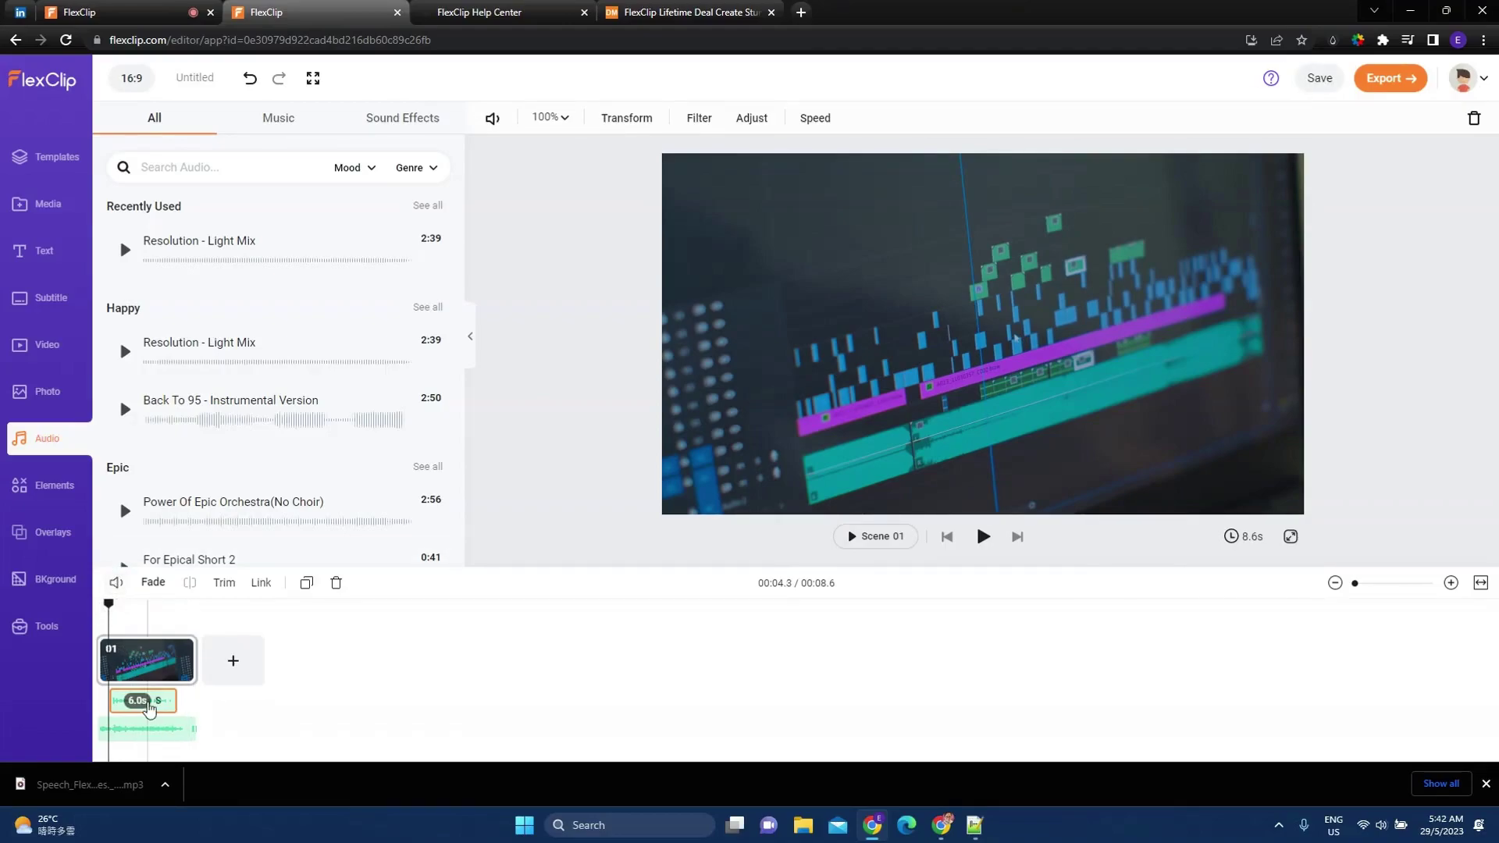
Lower the background music volume from 80 to 12.
click(150, 709)
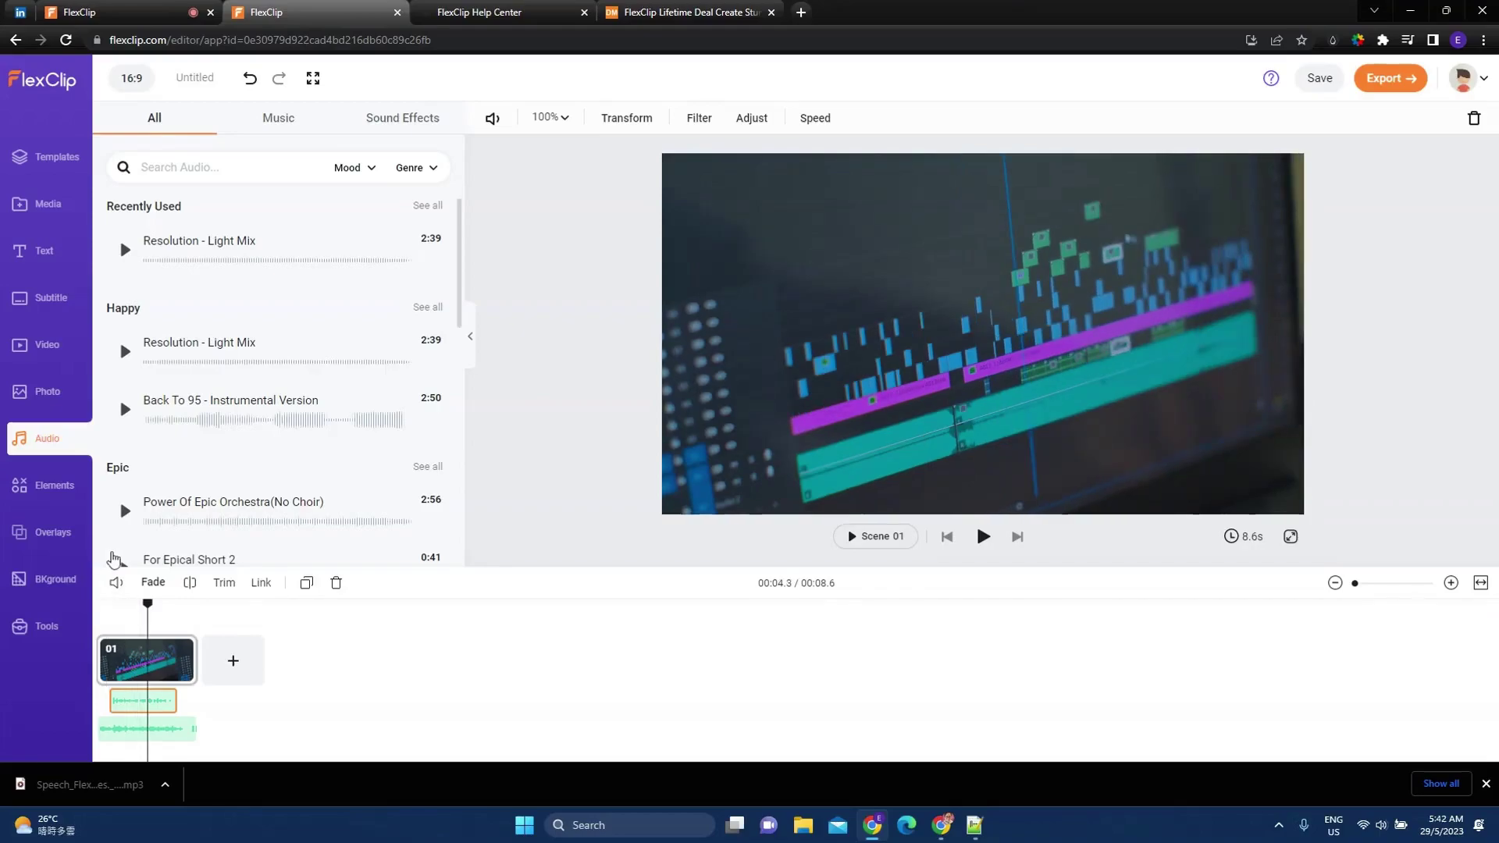
click(116, 582)
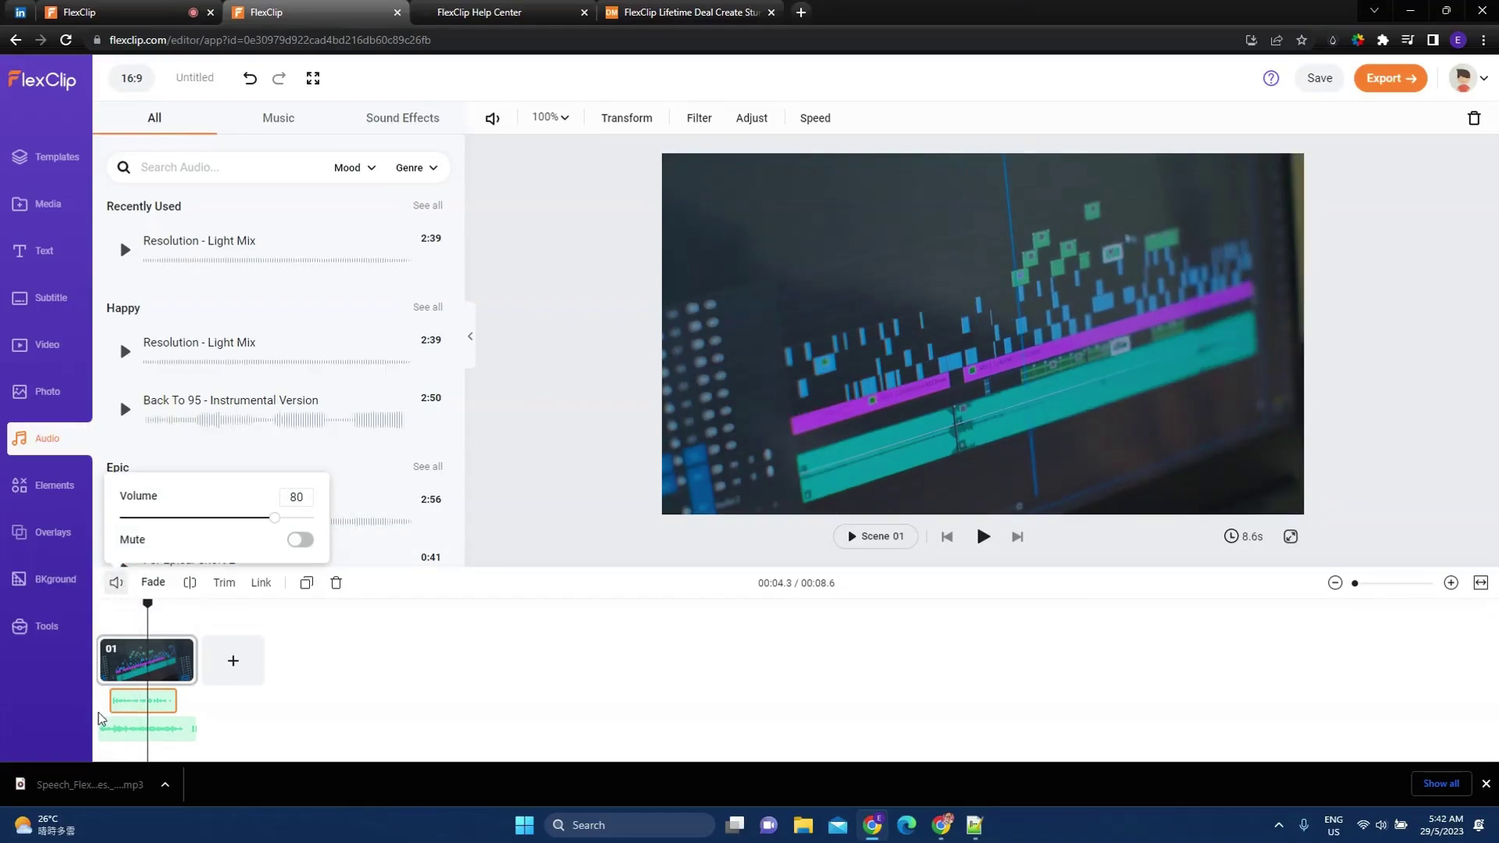
click(144, 730)
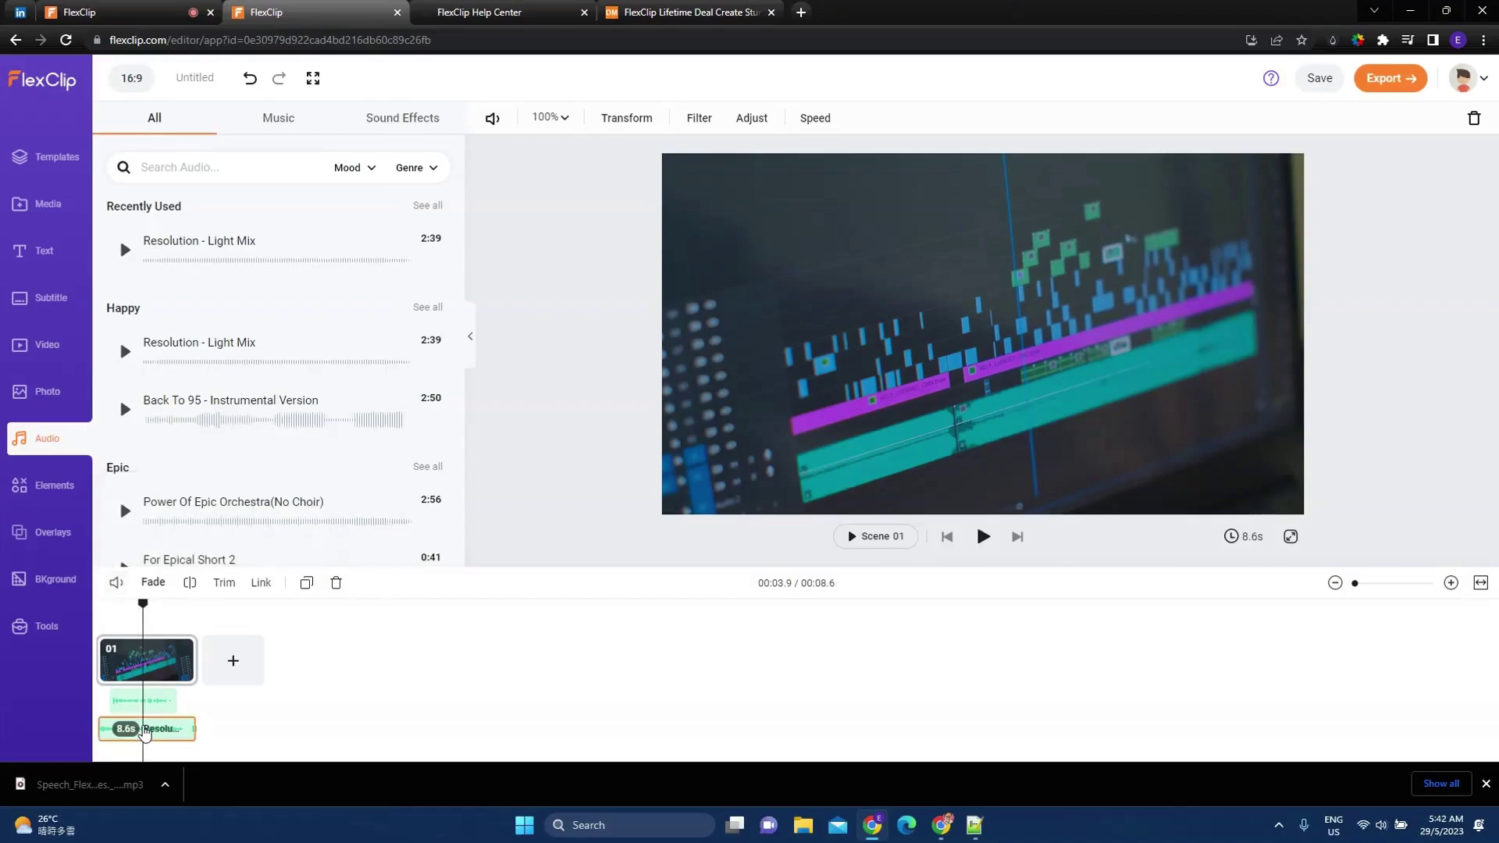
click(115, 584)
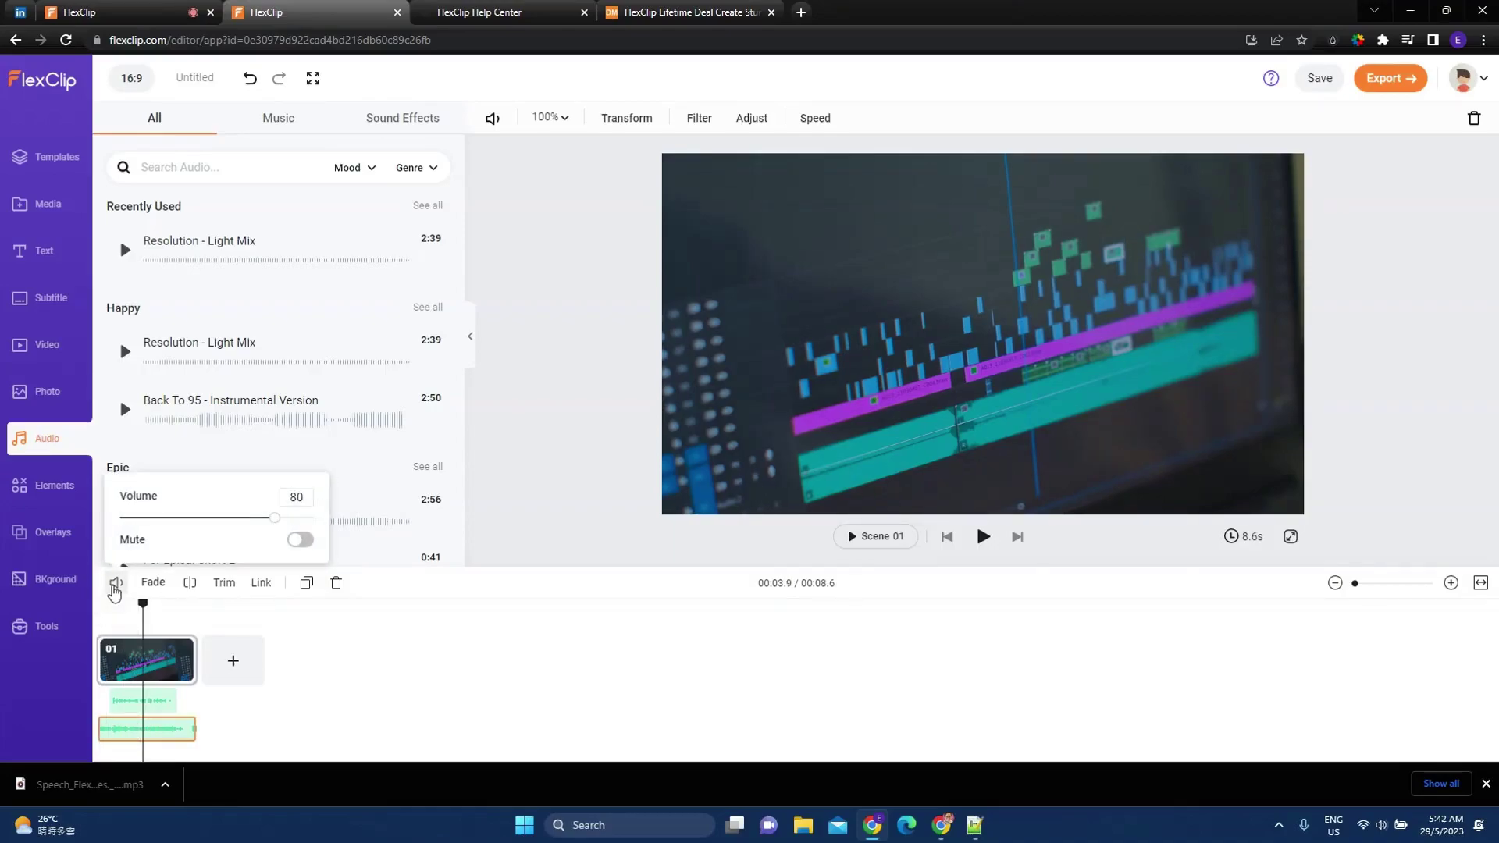
click(144, 519)
Give the background music a 0.3-second fade in and 0.3-second fade out.
click(173, 732)
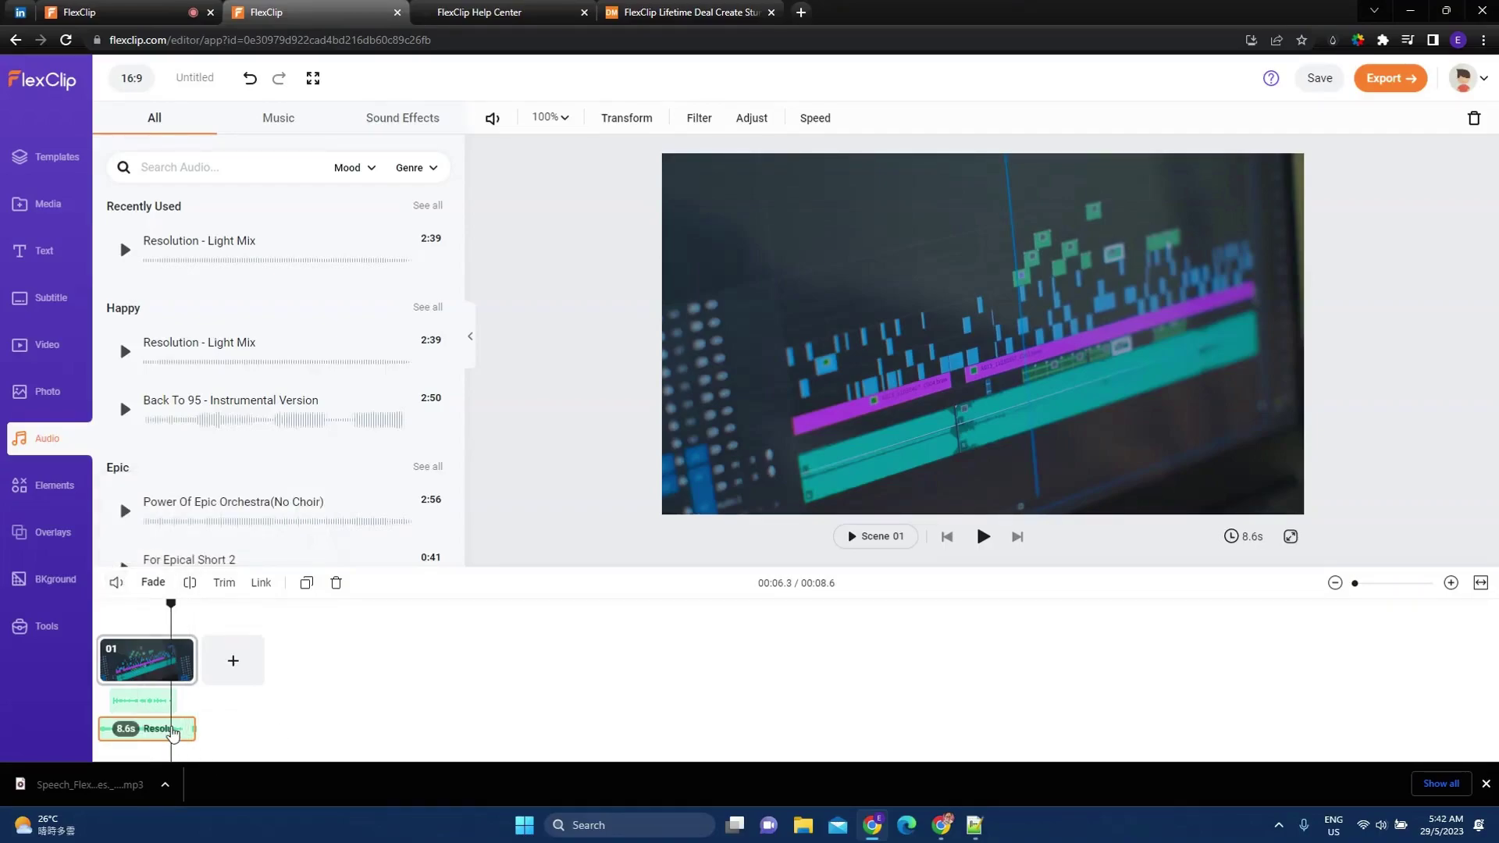
click(154, 584)
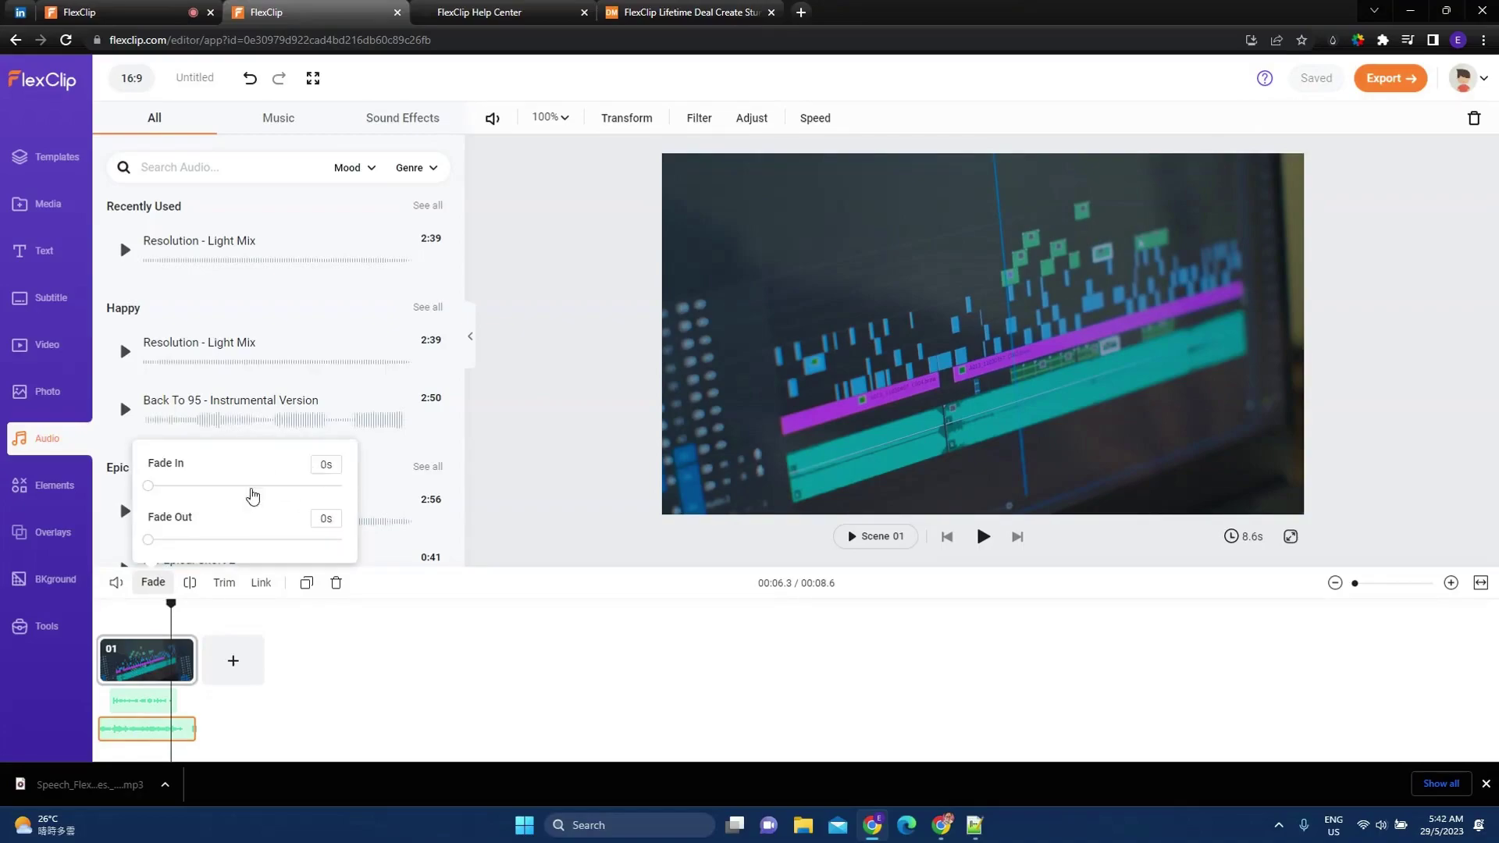
click(159, 486)
click(160, 539)
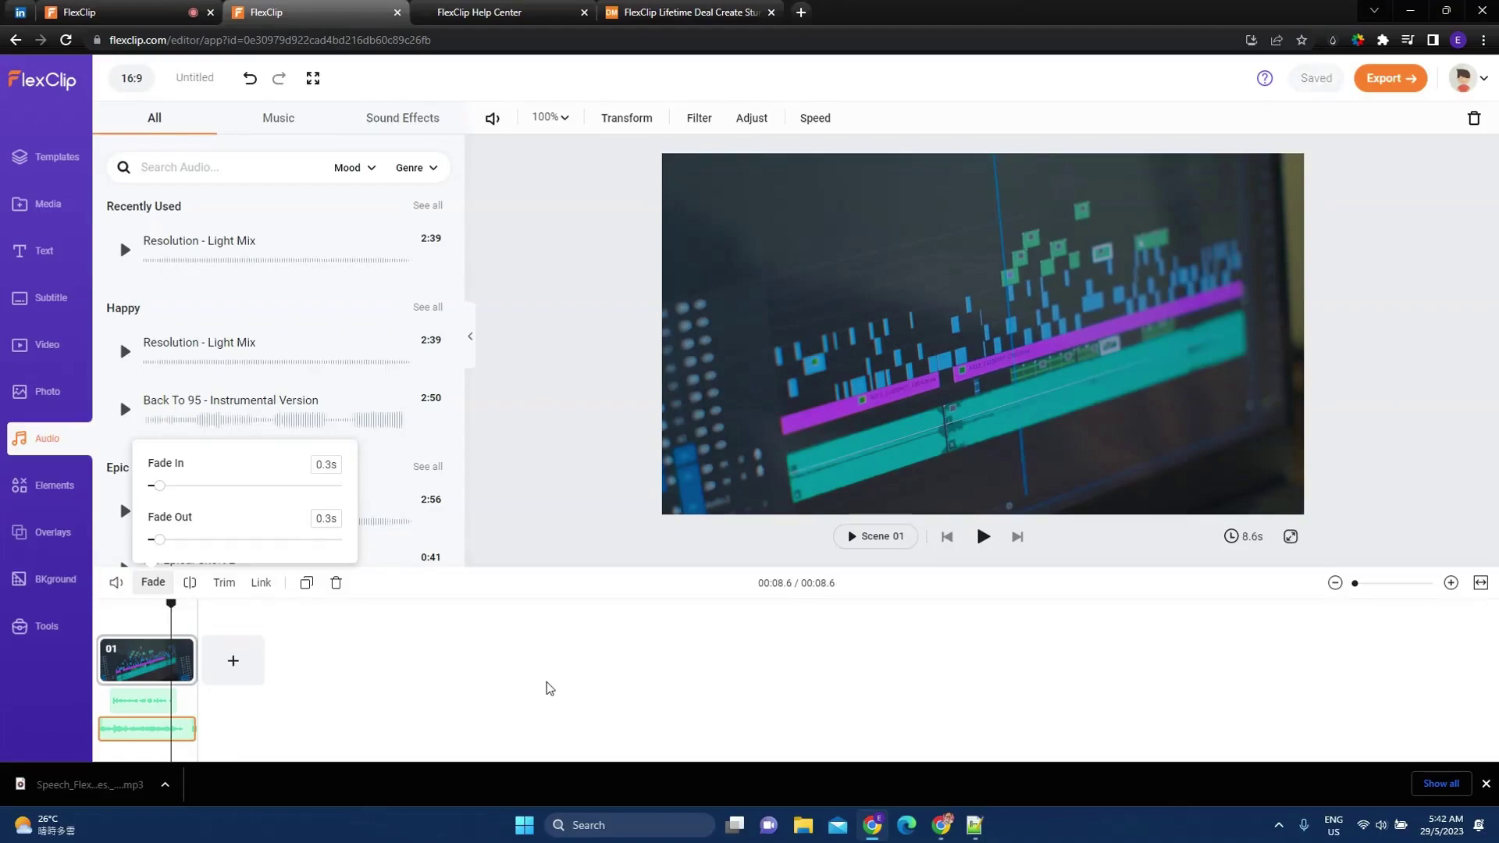
Auto-generate English AI subtitles from the voiceover using the yellow-text single-line style.
click(413, 711)
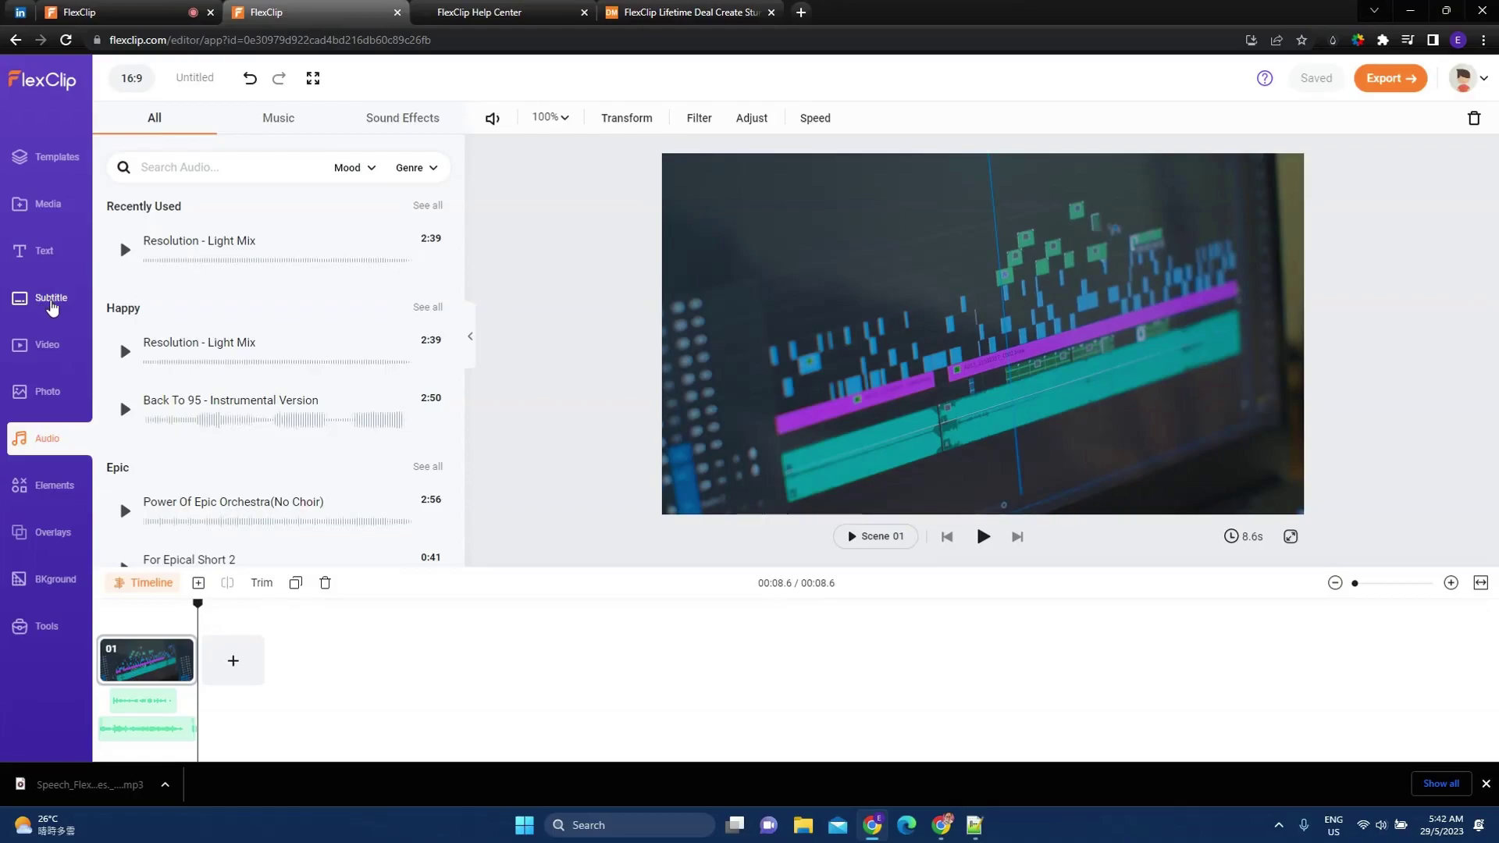
click(48, 305)
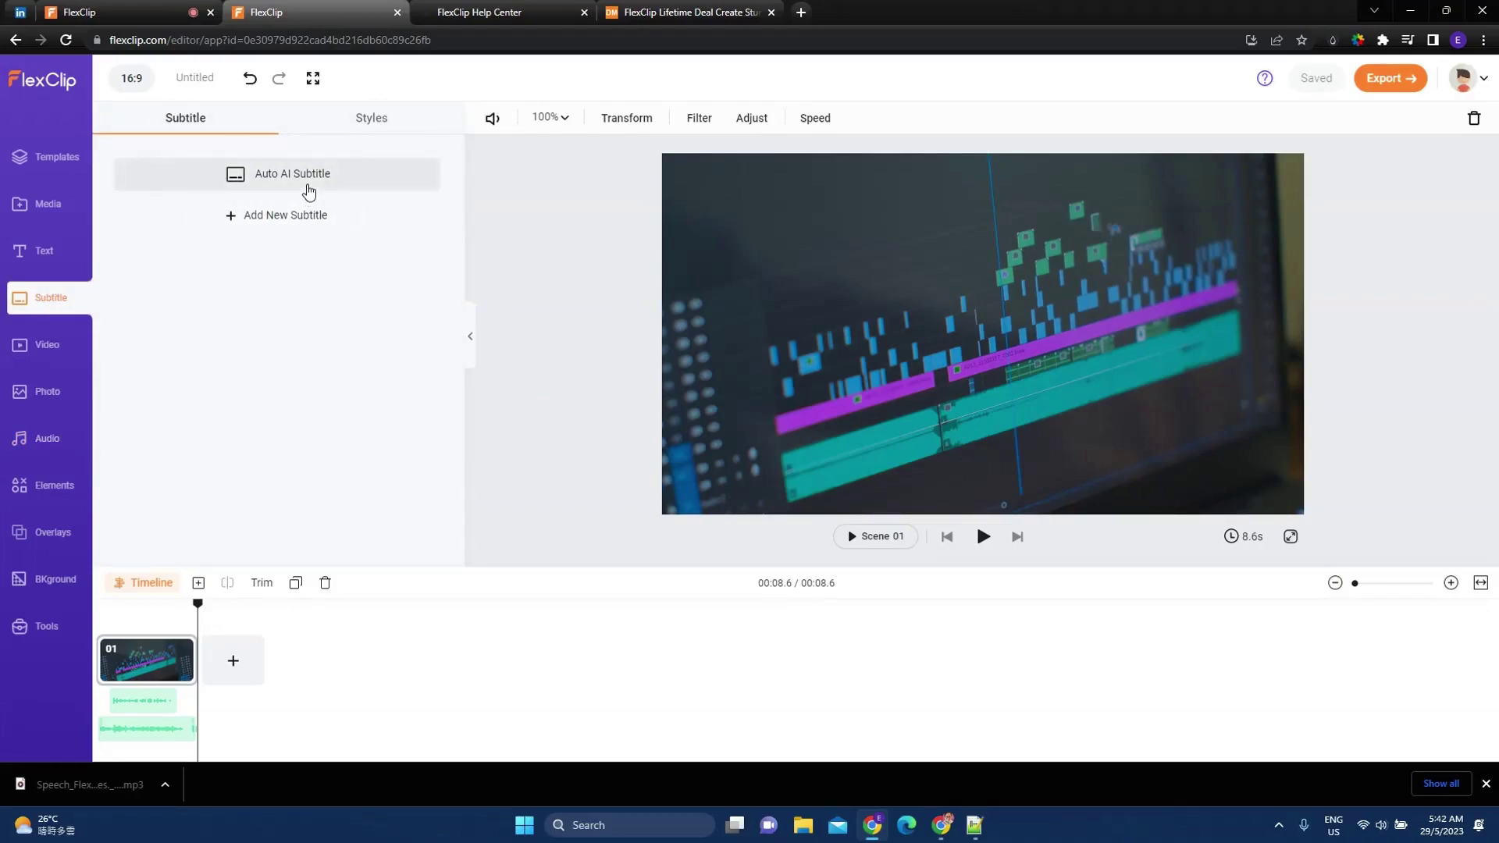
click(268, 181)
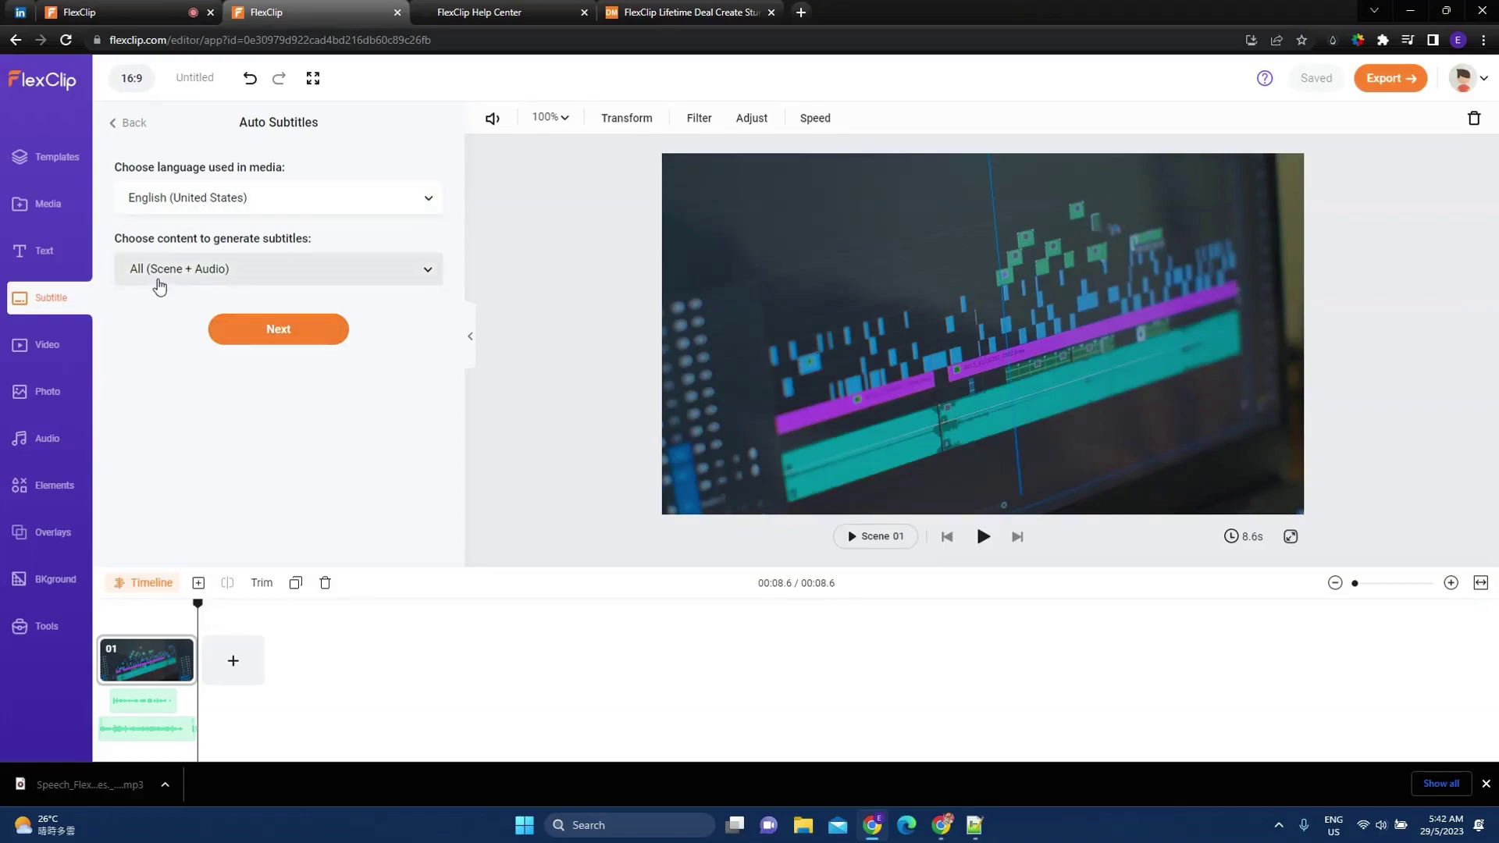
click(282, 328)
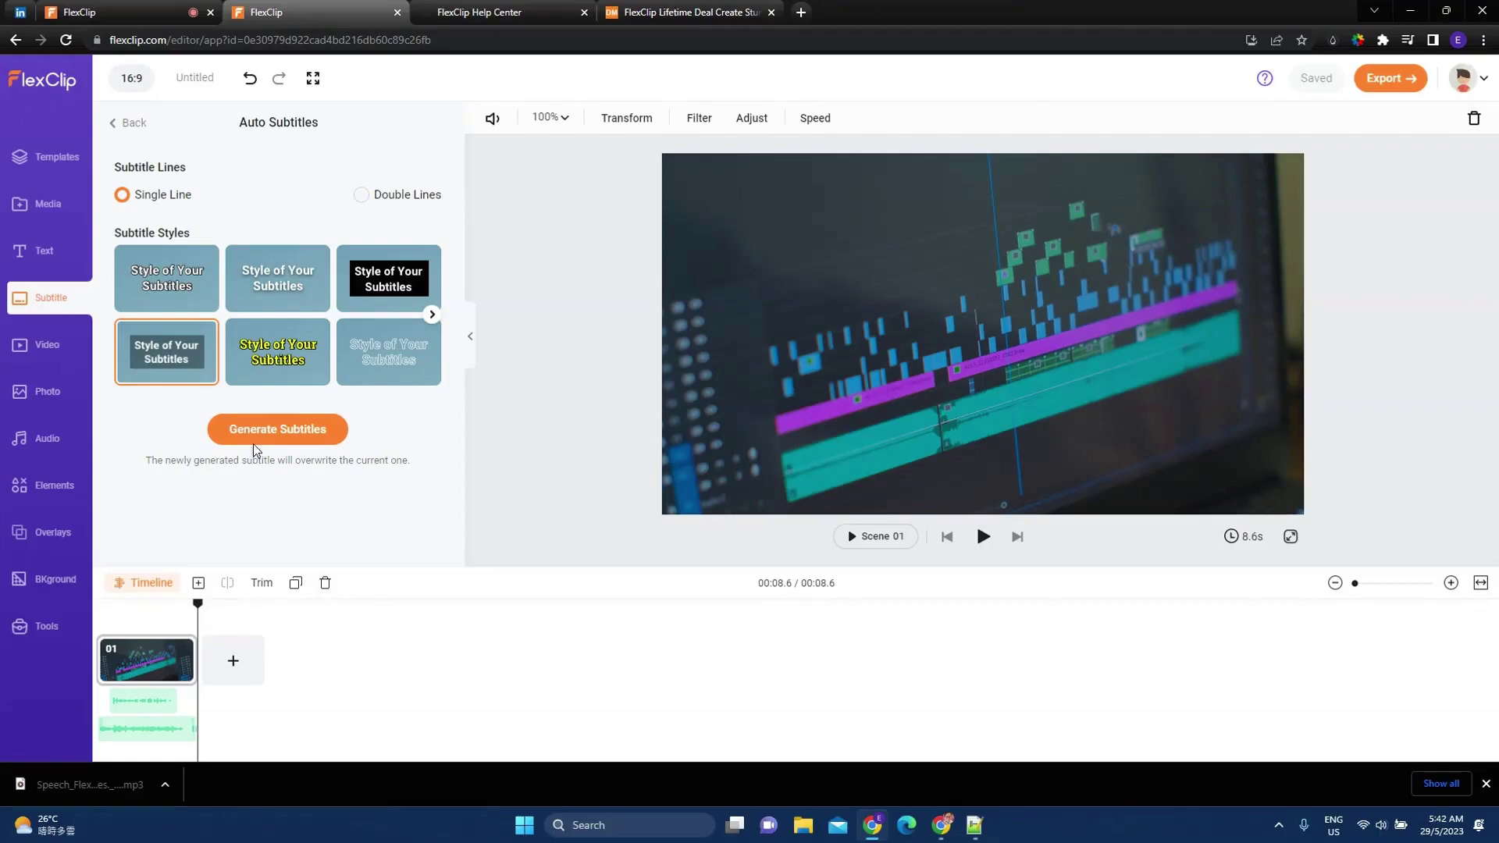
click(288, 375)
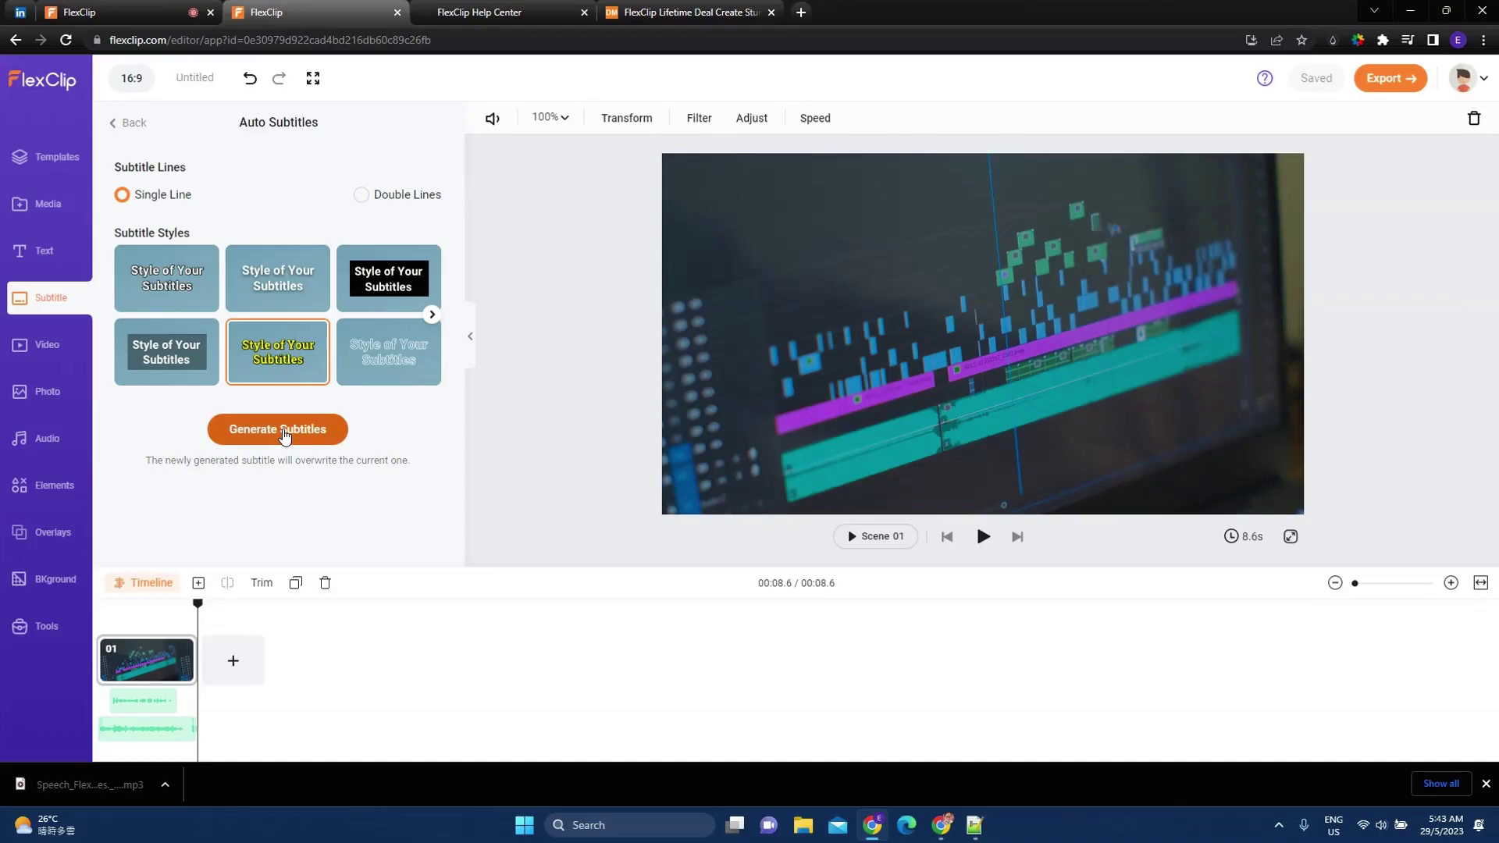
click(284, 433)
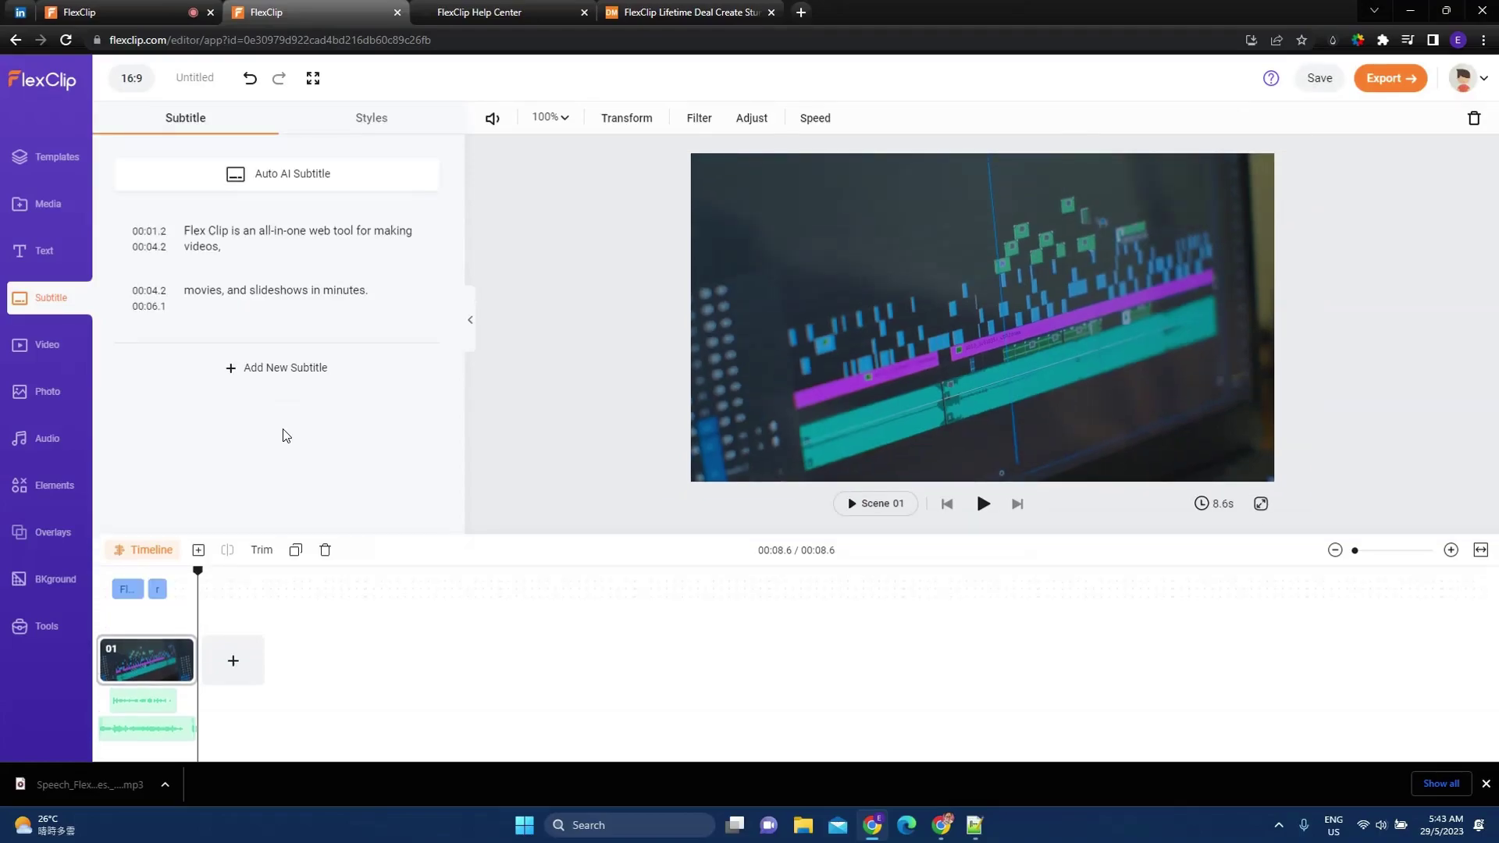
Play the subtitled preview from the start, then trim scene 01 from 8.6 to 8.1 seconds.
click(984, 508)
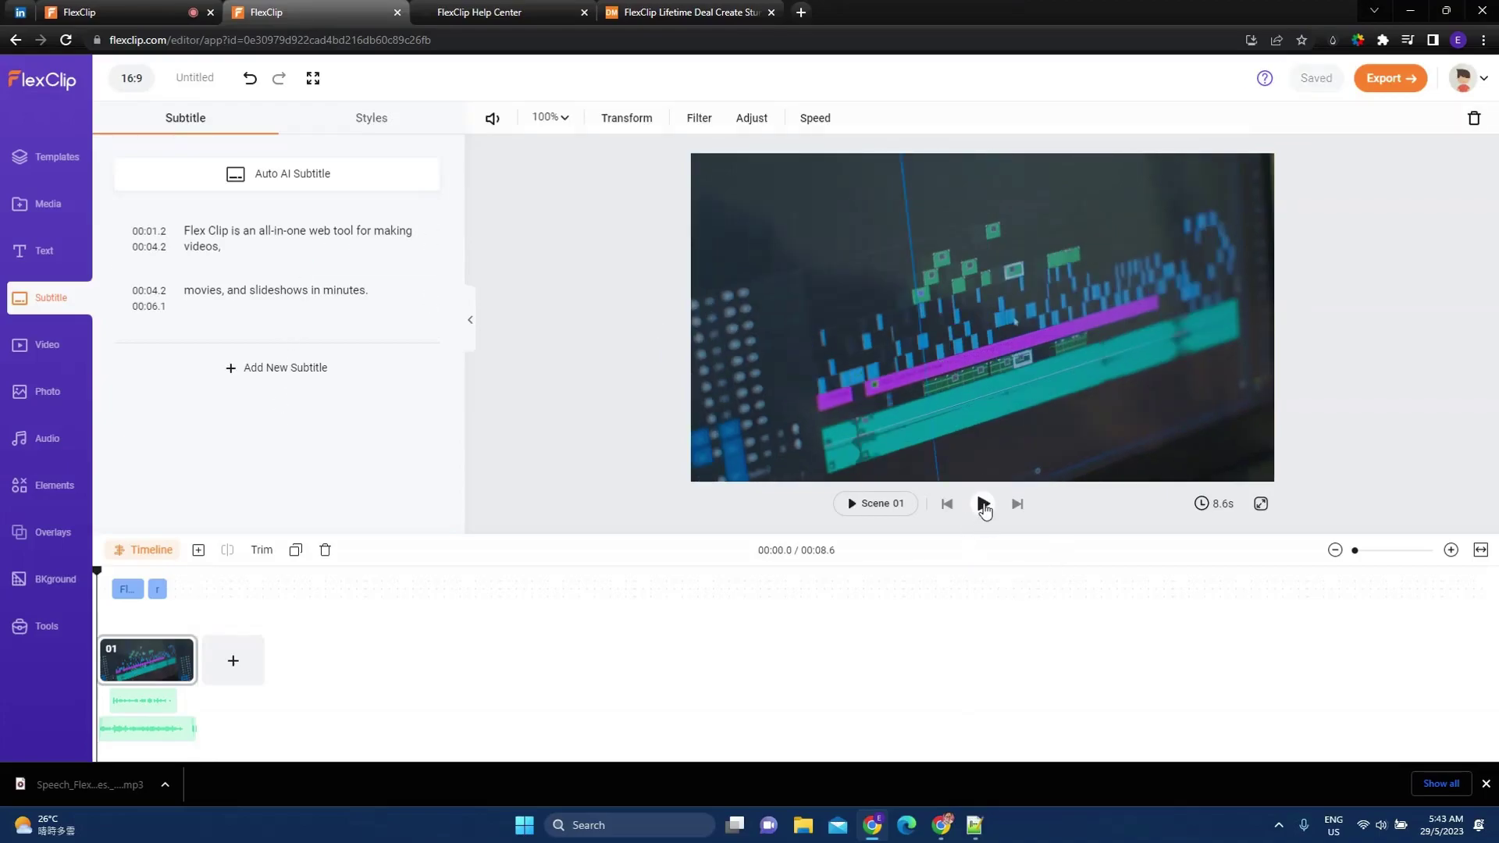
click(984, 503)
drag(190, 661, 184, 660)
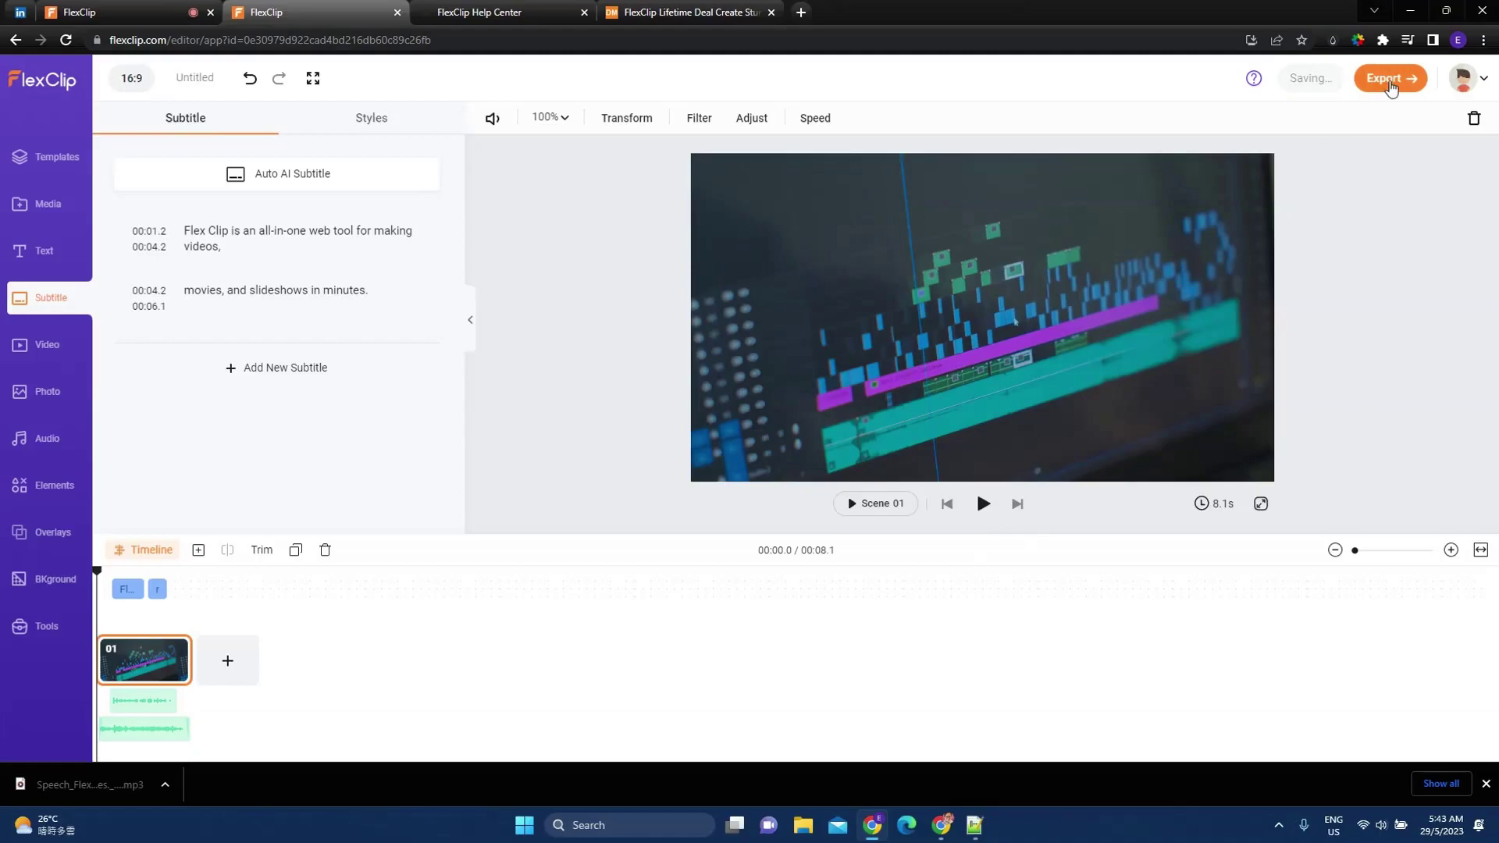
Export the video as MP4 at 720p resolution.
click(1401, 86)
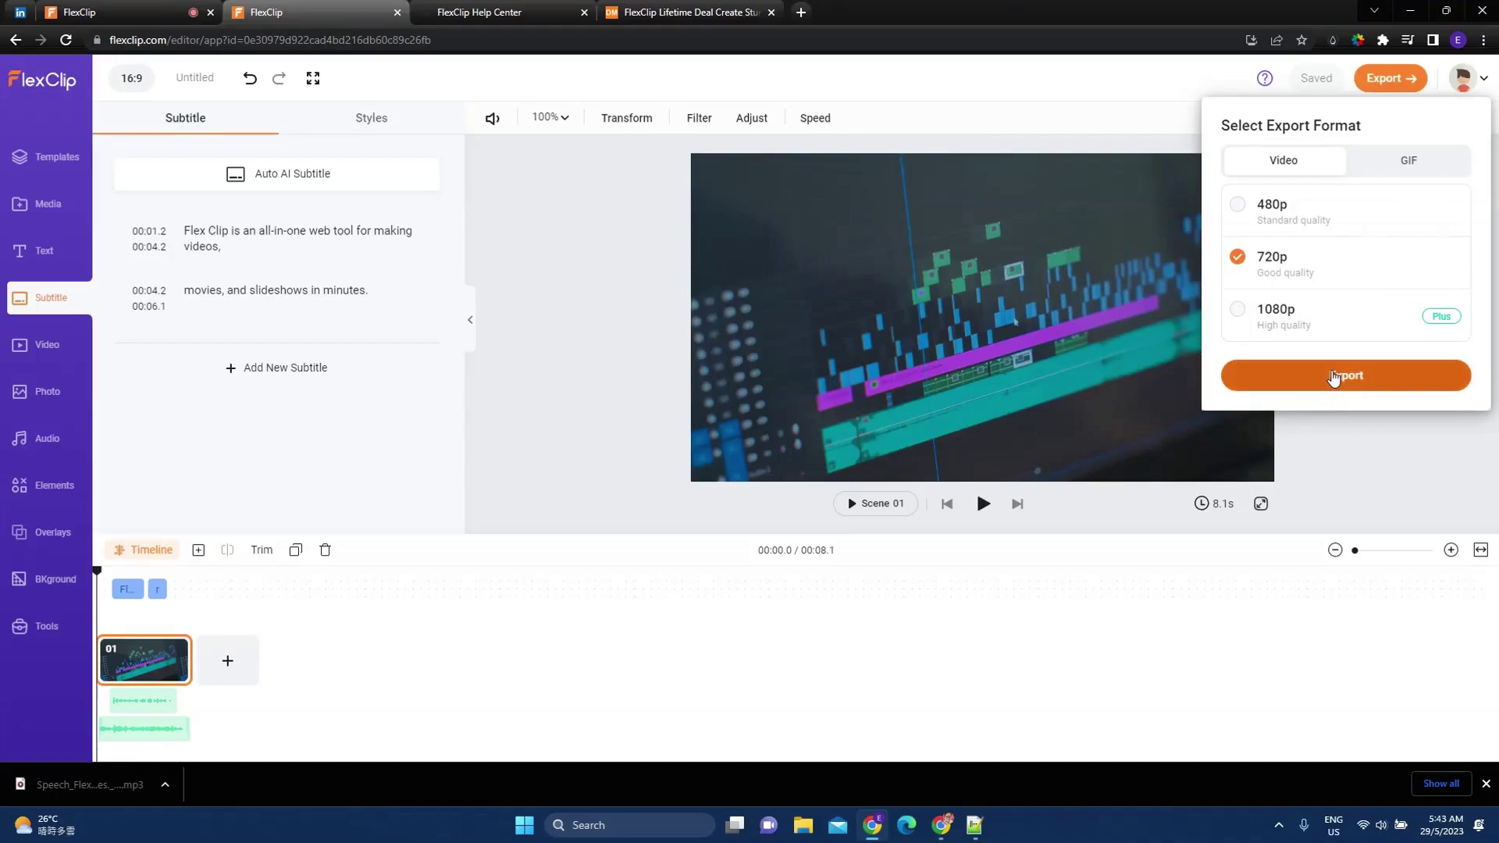
click(1334, 376)
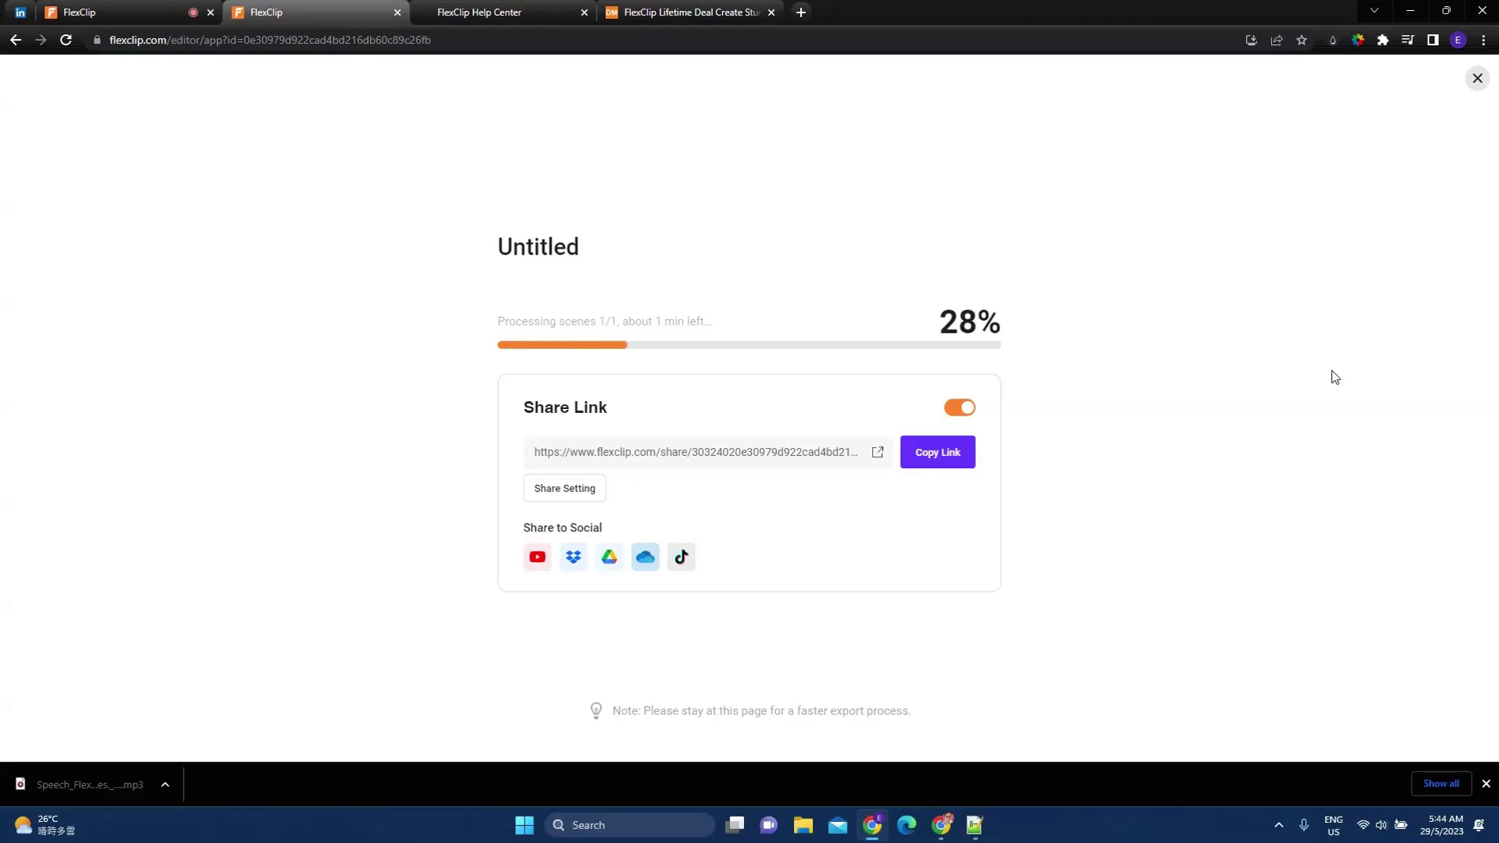
click(670, 13)
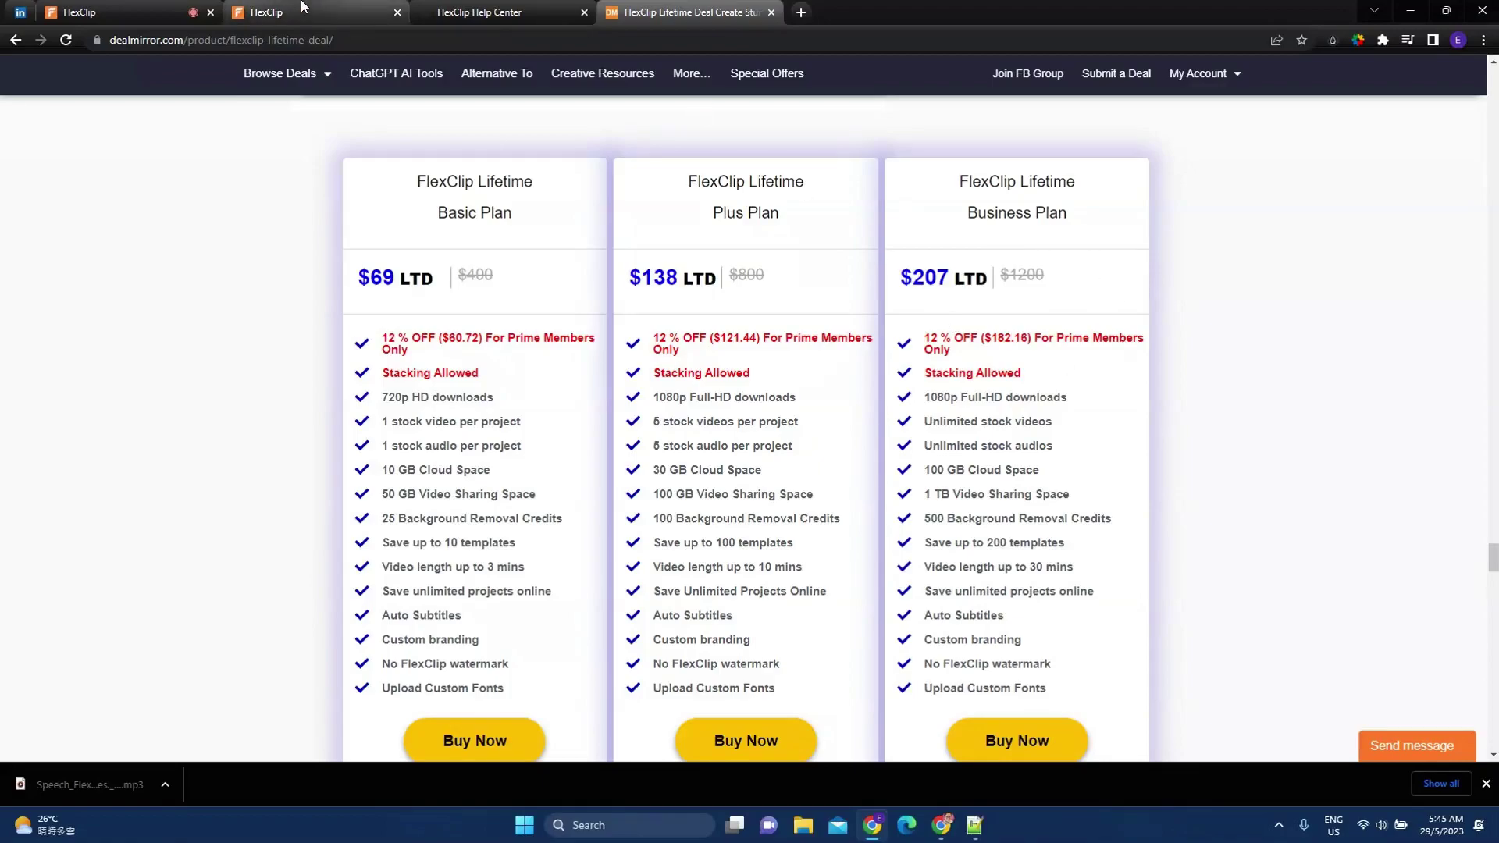
click(273, 7)
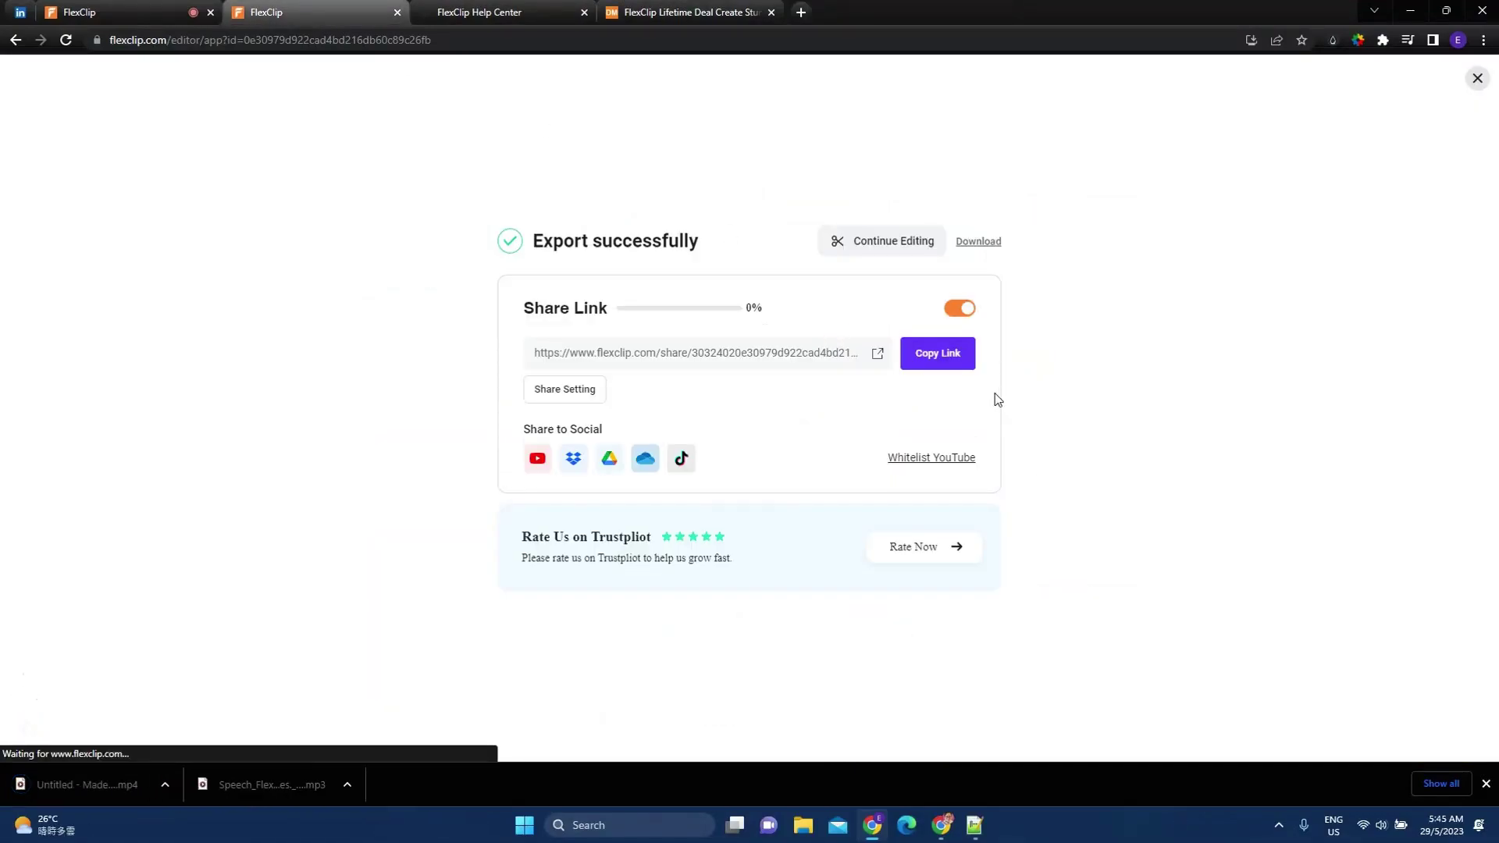
Close the Export successfully page and bring up FlexClip's help options.
click(1477, 79)
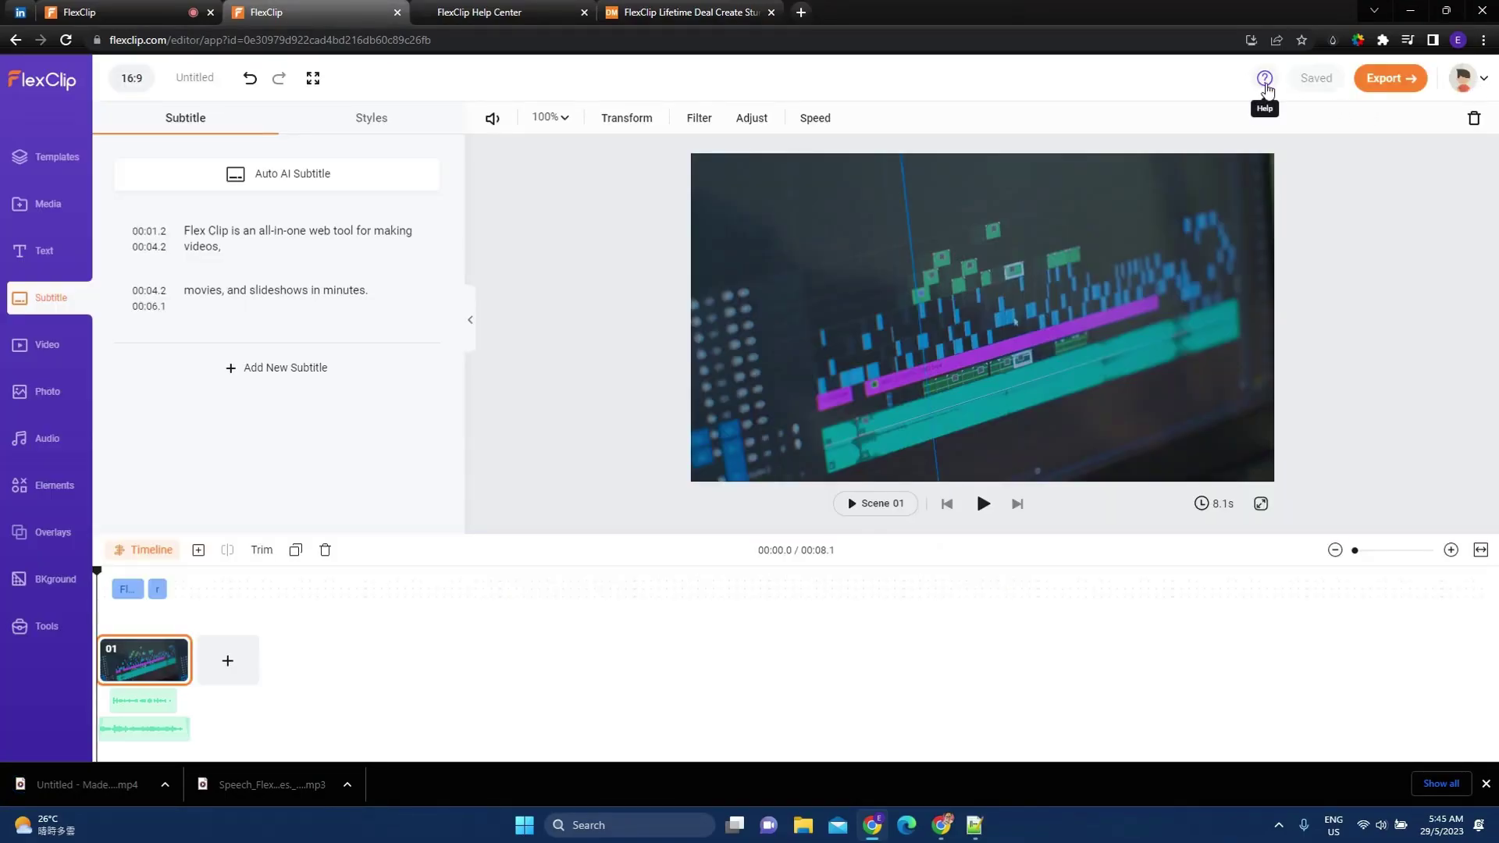
click(1266, 81)
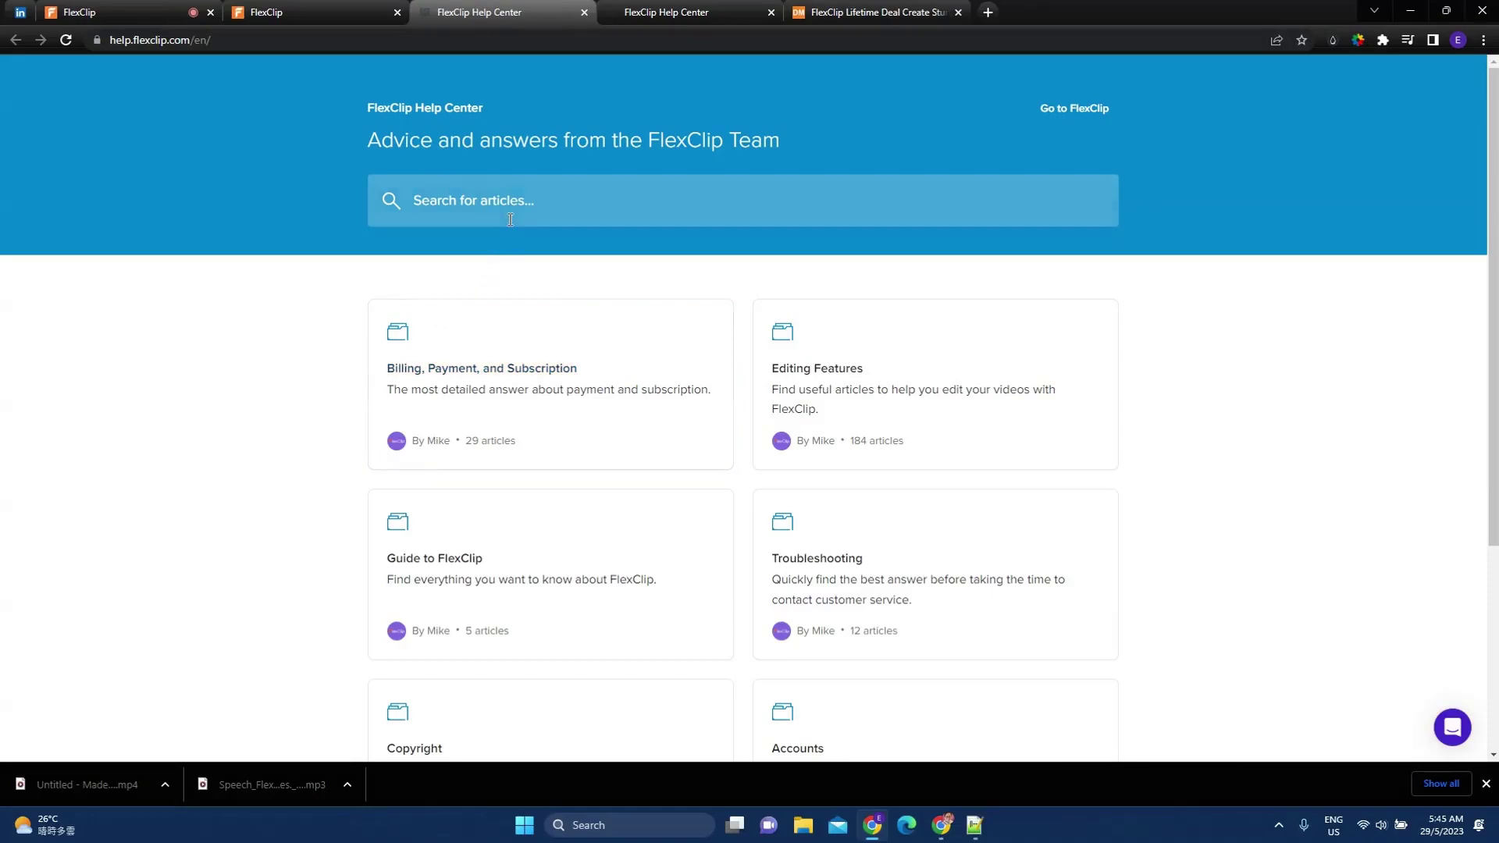
Search the Help Center articles for 'screen recorder'.
click(509, 219)
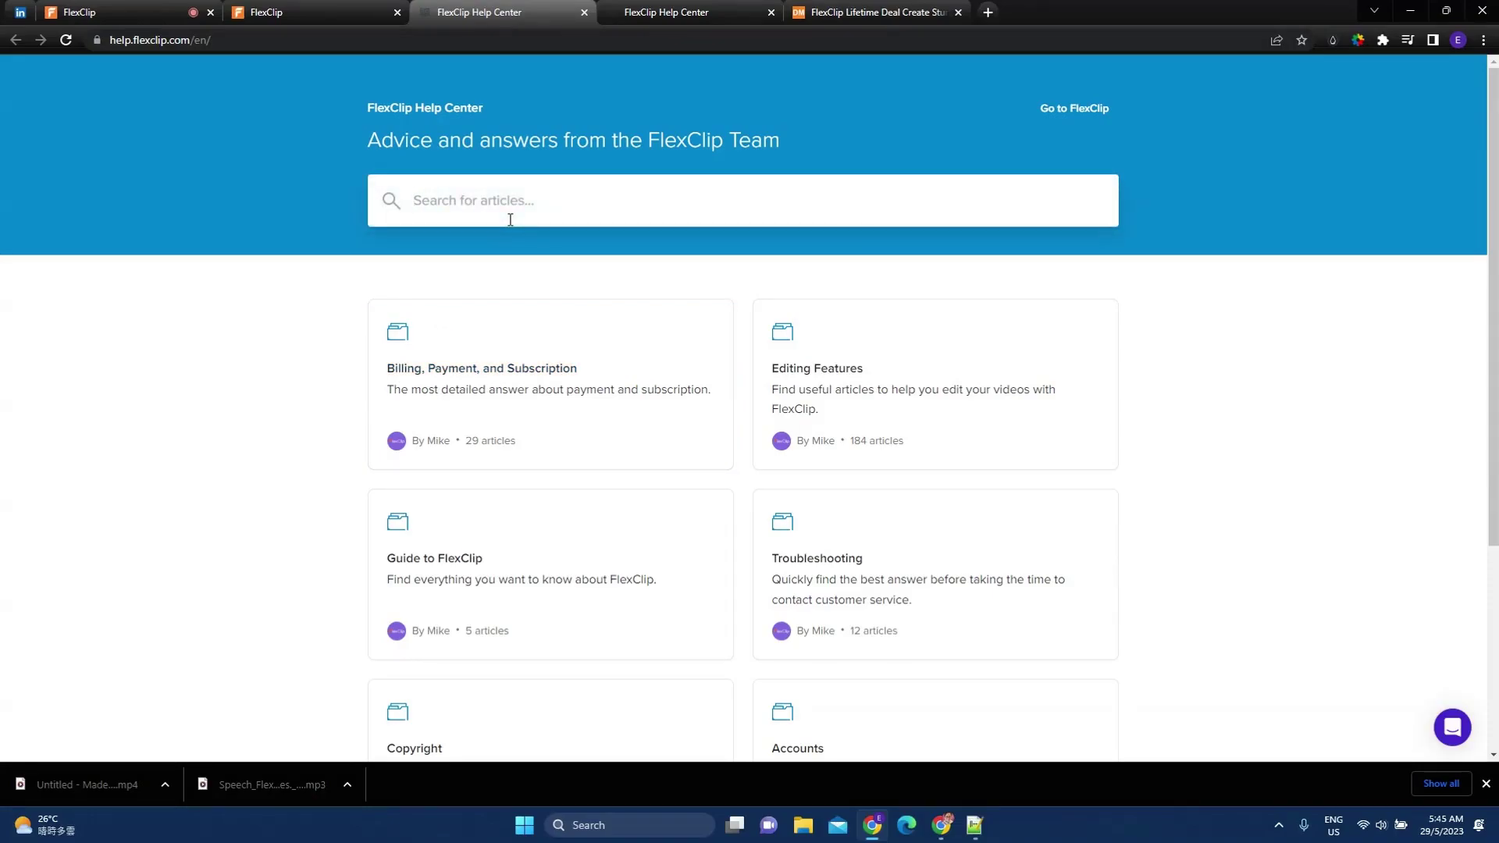
text(screen recorder)
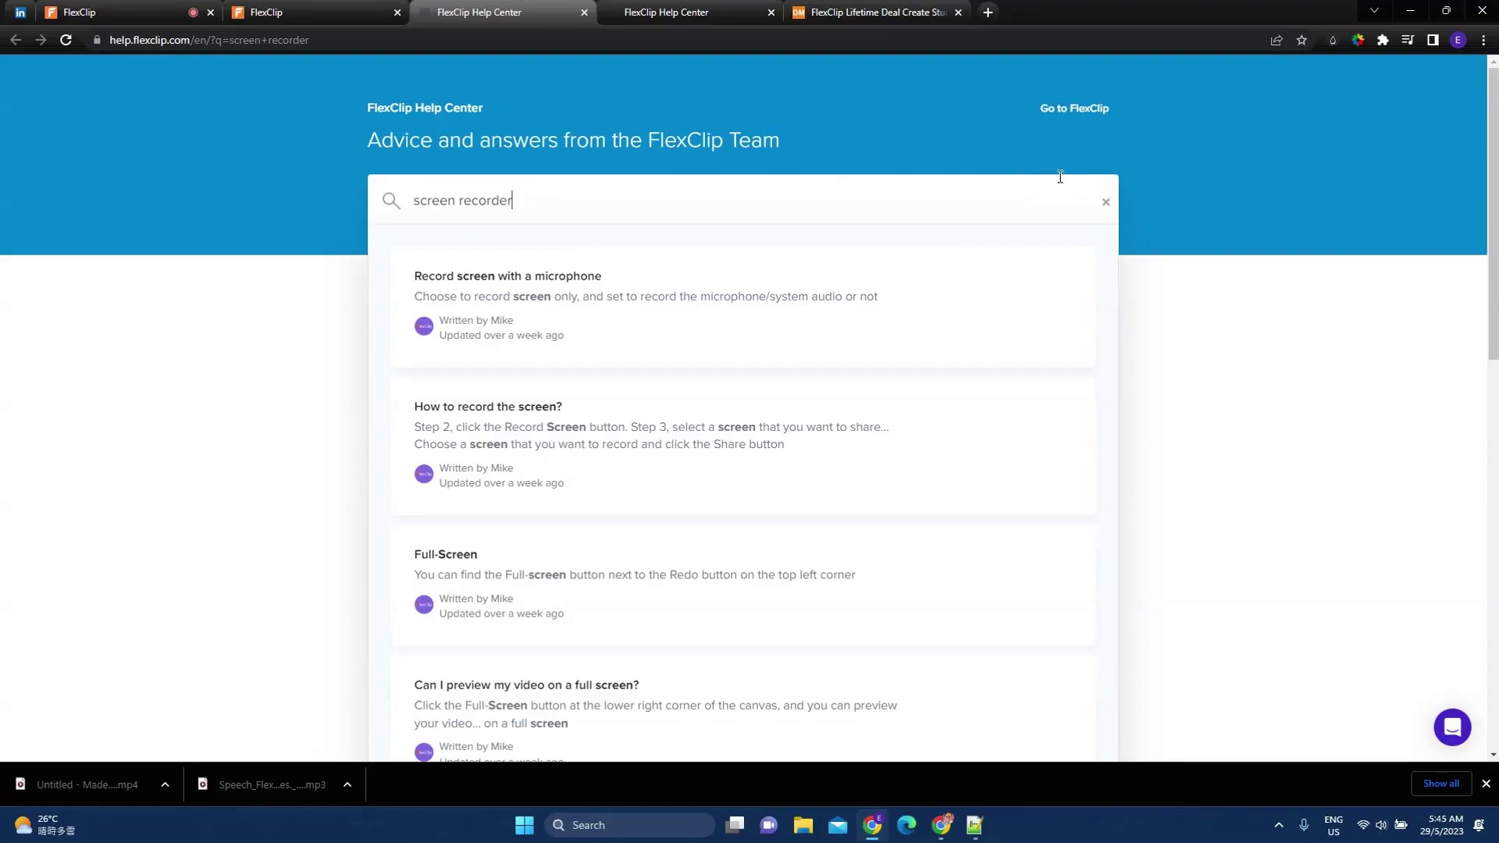
click(333, 14)
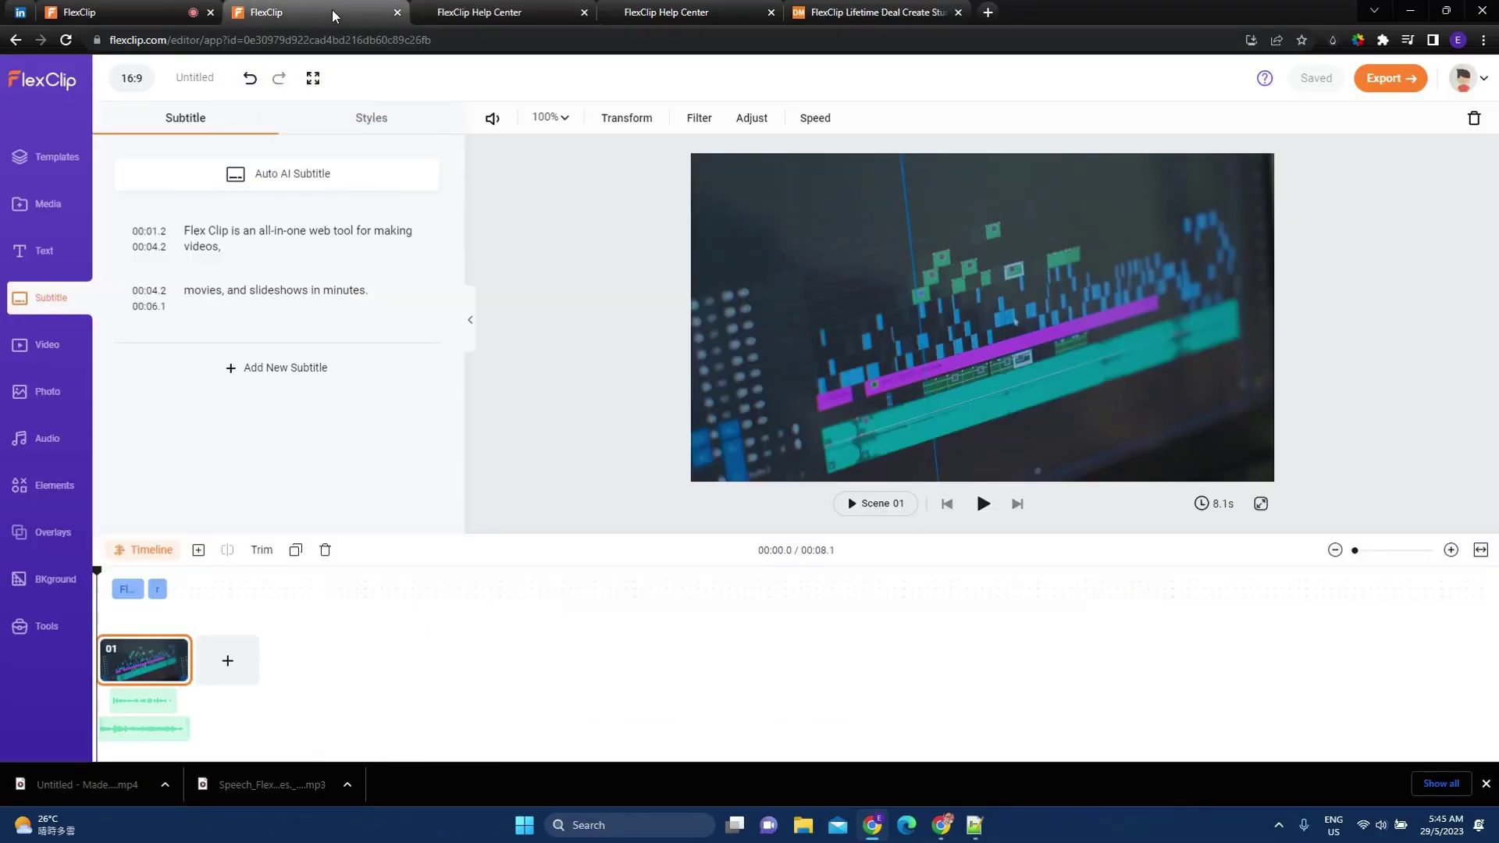